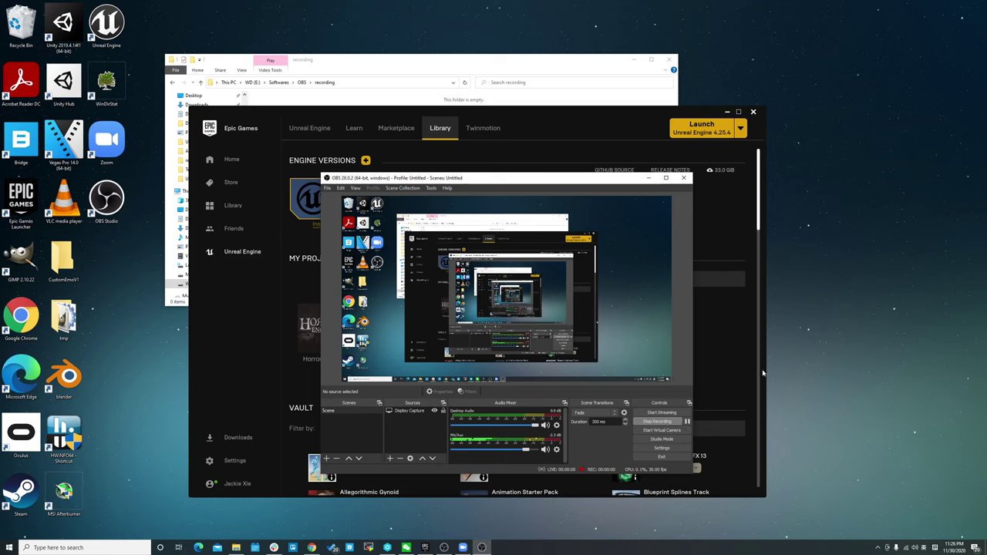
Scroll the launcher Library back to My Projects and launch UE4S_2021 in Unreal Editor 4.25.4
{"action": "left_click", "coordinate": [759, 367]}
{"action": "scroll", "coordinate": [416, 278], "scroll_direction": "up", "scroll_amount": 3}
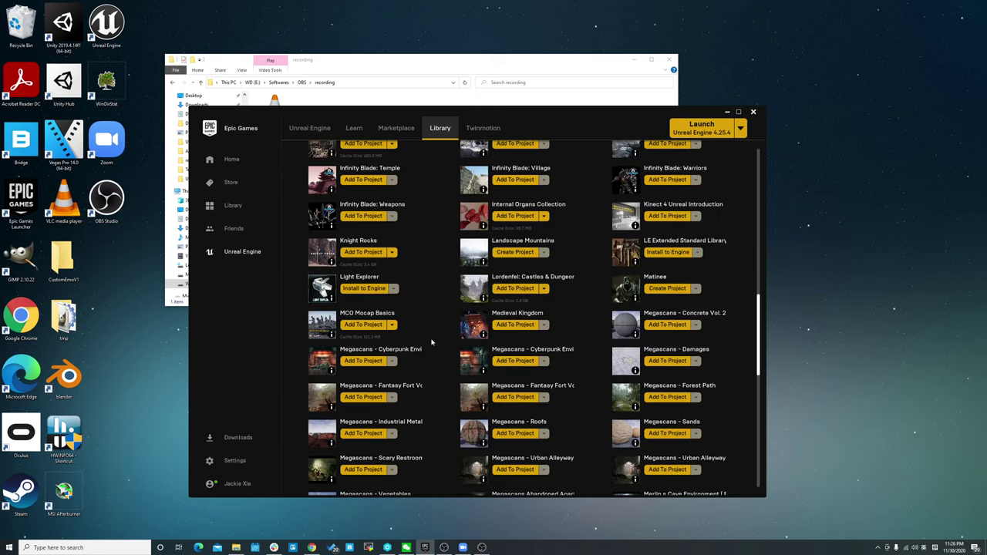
{"action": "left_click_drag", "start_coordinate": [758, 334], "coordinate": [760, 160]}
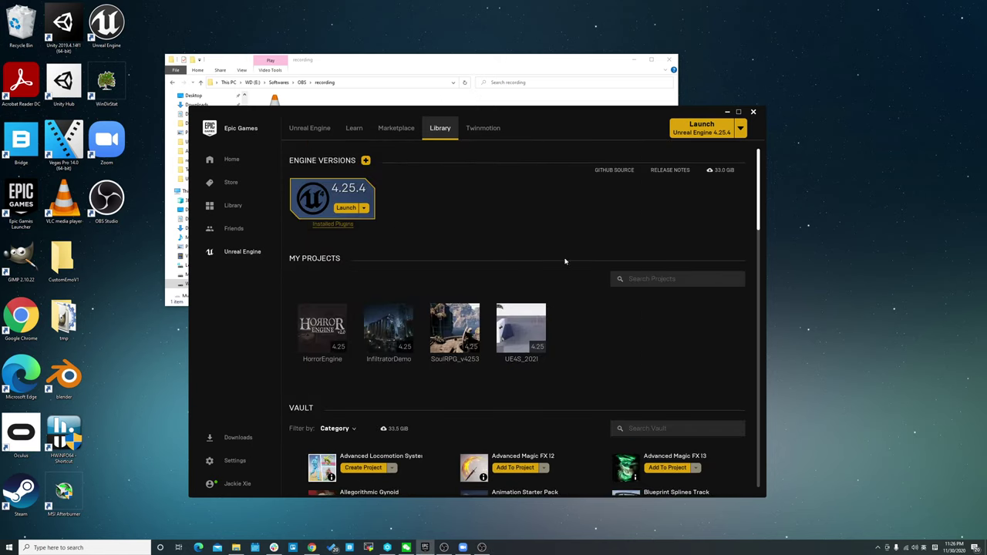
{"action": "double_click", "coordinate": [521, 328]}
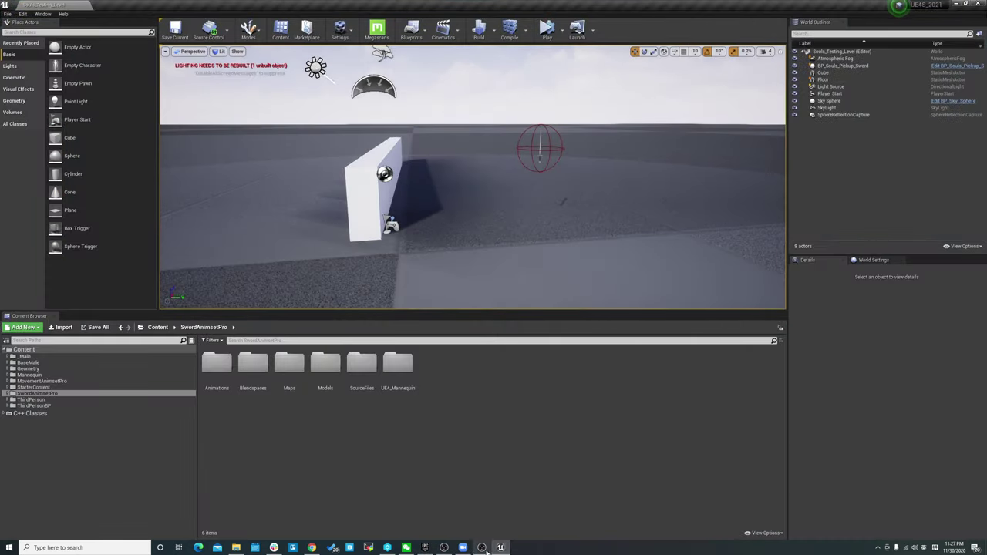
Browse the MovementAnimsetPro and SwordAnimsetPro folders, opening the Sword pack's mannequin Mesh folder
{"action": "left_click", "coordinate": [486, 549]}
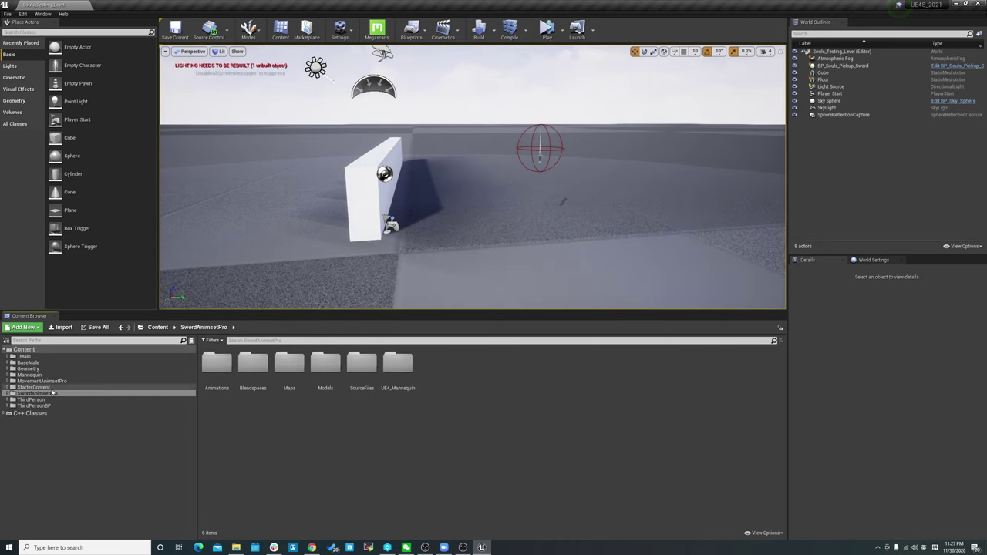
{"action": "left_click", "coordinate": [5, 393]}
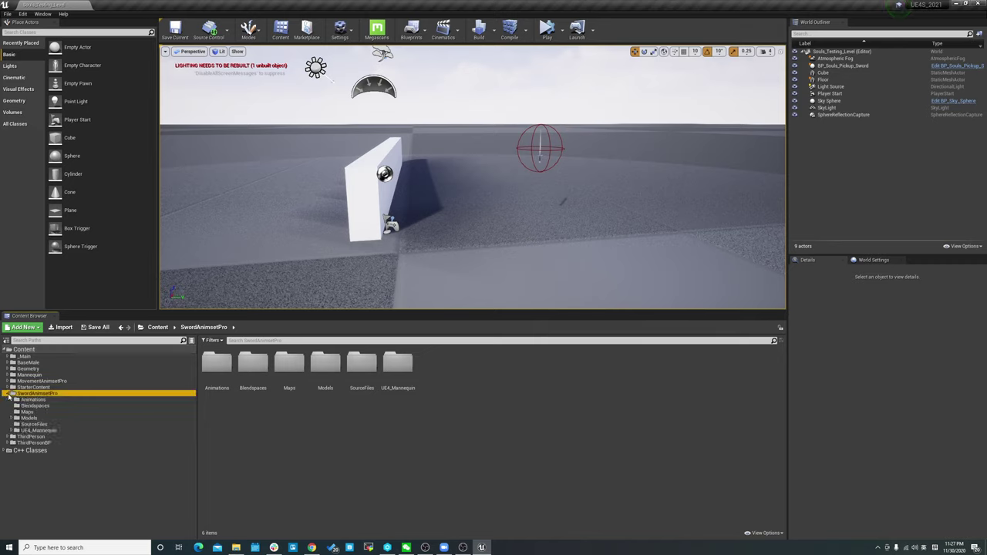
{"action": "double_click", "coordinate": [9, 381]}
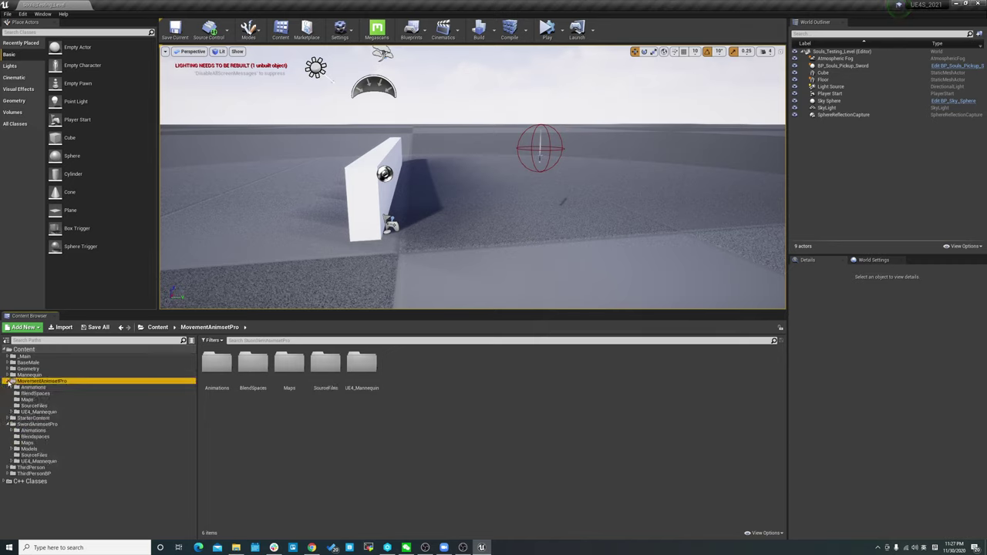
{"action": "left_click", "coordinate": [8, 382]}
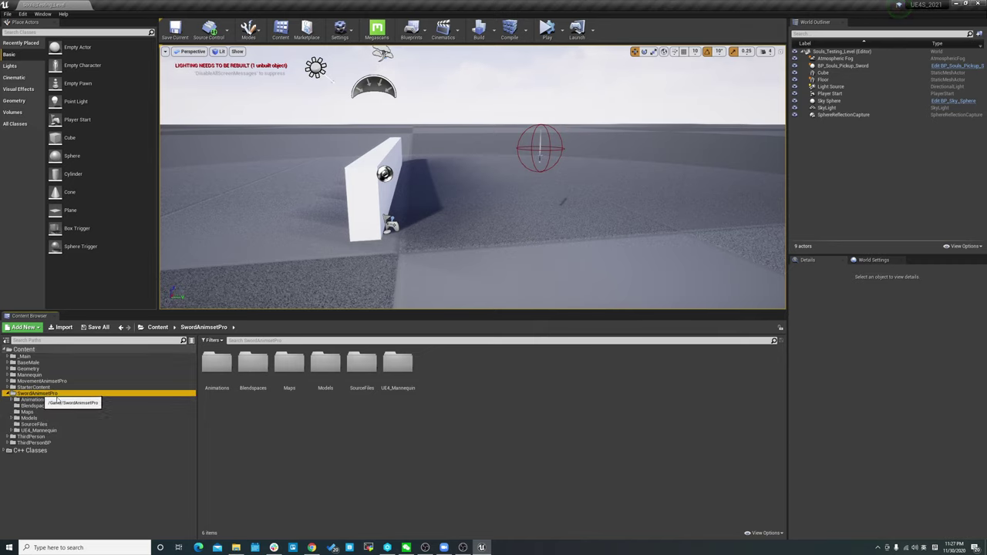
{"action": "left_click", "coordinate": [45, 392]}
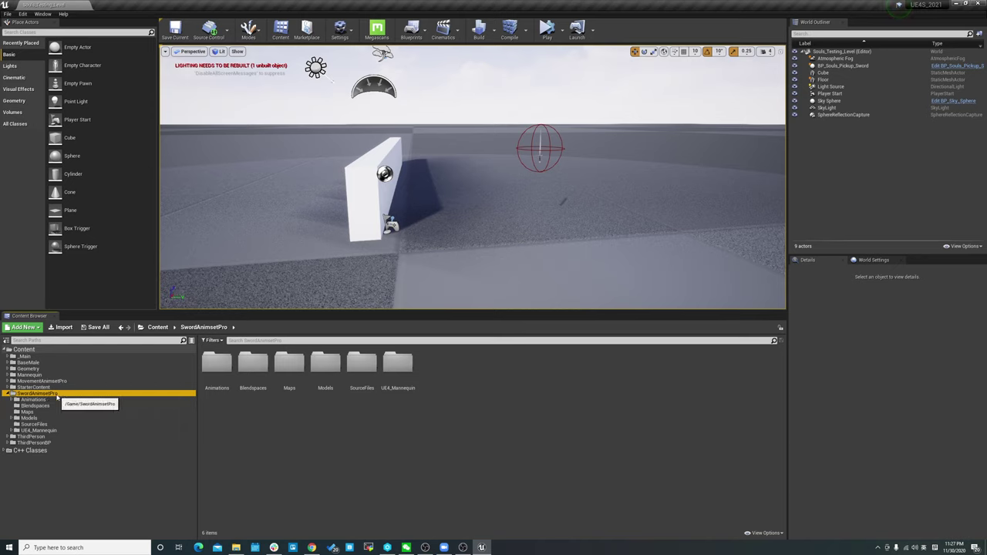
{"action": "left_click", "coordinate": [39, 381]}
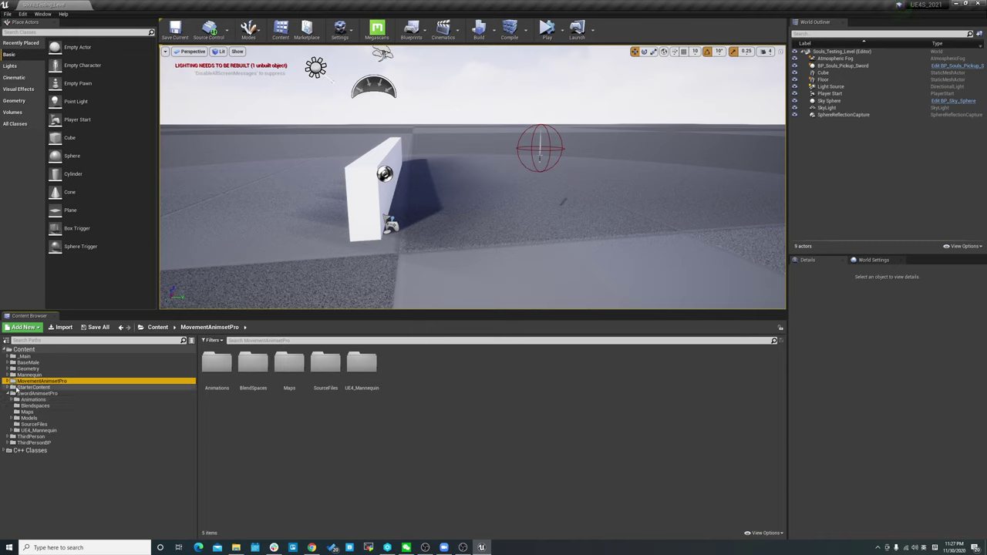
{"action": "left_click", "coordinate": [6, 381]}
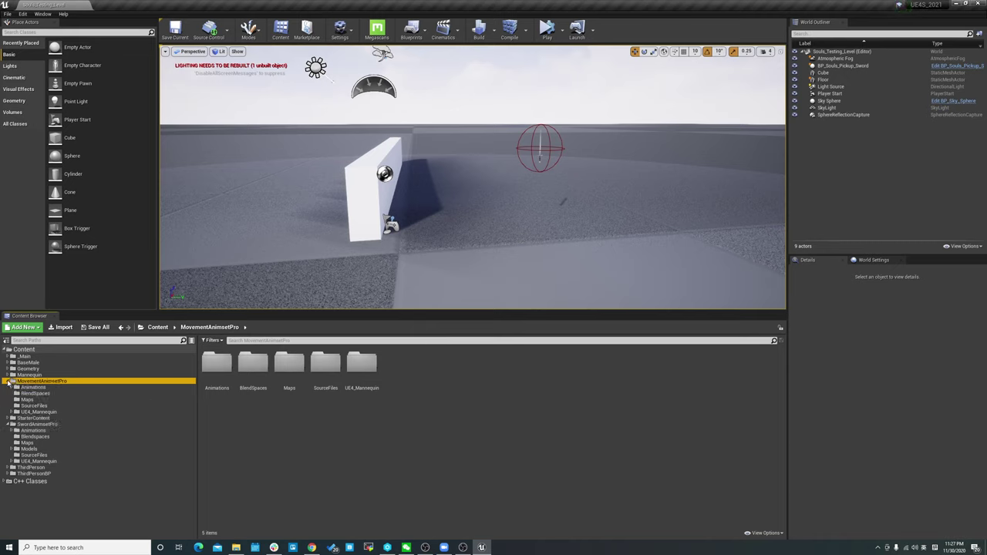
{"action": "left_click", "coordinate": [54, 462]}
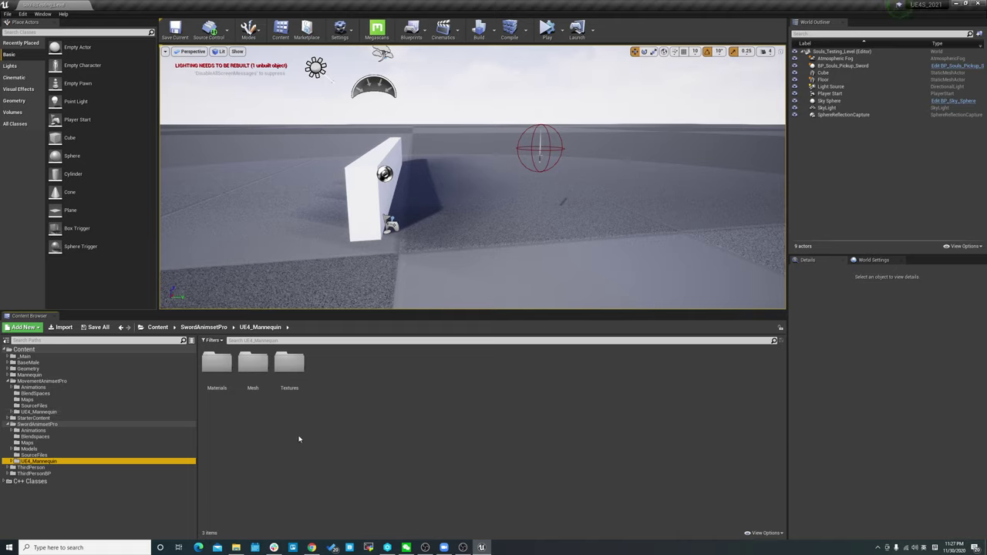
{"action": "double_click", "coordinate": [253, 363]}
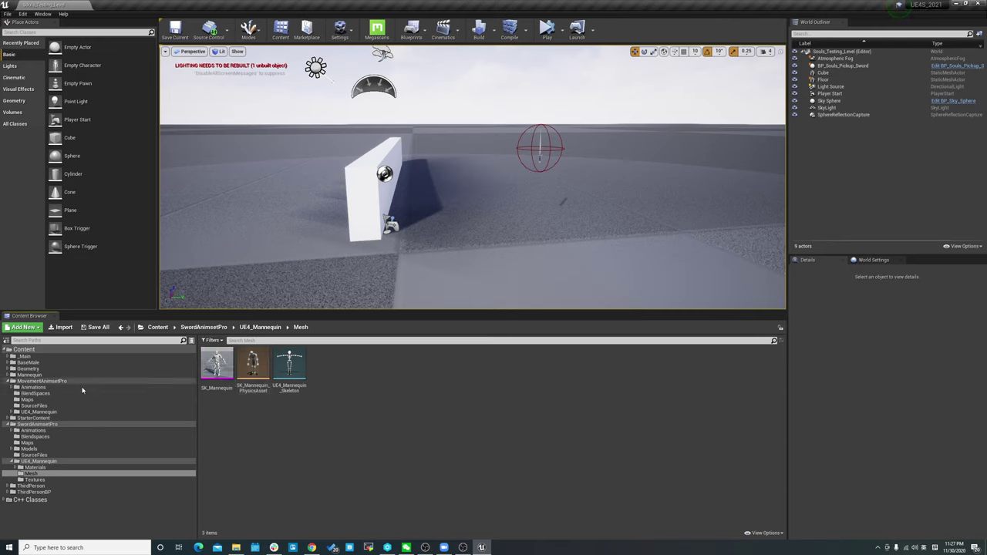
Go to MovementAnimsetPro > UE4_Mannequin > Mesh to show SK_Mannequin, its physics asset and skeleton
{"action": "left_click", "coordinate": [10, 413]}
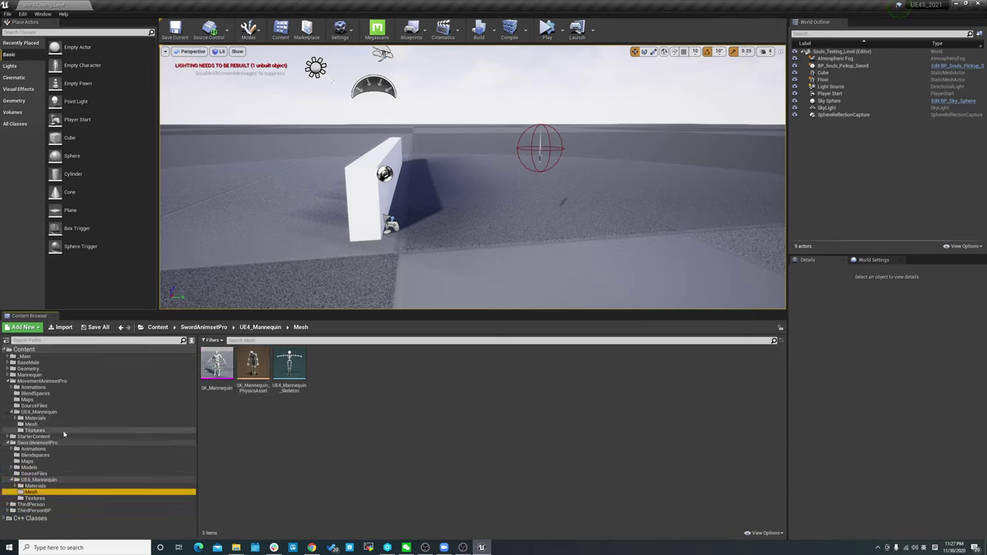
{"action": "left_click", "coordinate": [46, 381]}
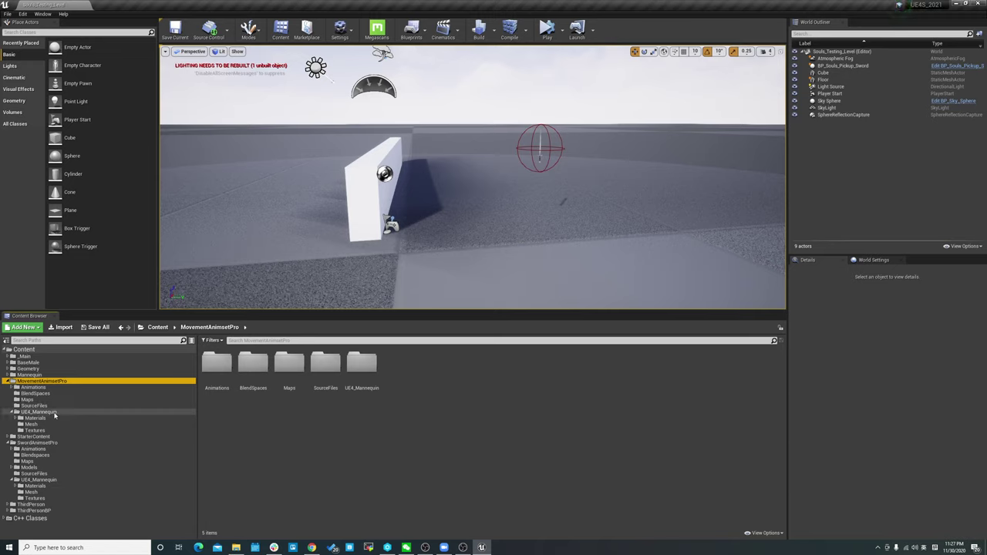
{"action": "left_click", "coordinate": [38, 412]}
{"action": "left_click", "coordinate": [275, 365]}
Check the Movement pack's mannequin Mesh folder and its Animations/RootMotion folder
{"action": "double_click", "coordinate": [245, 365]}
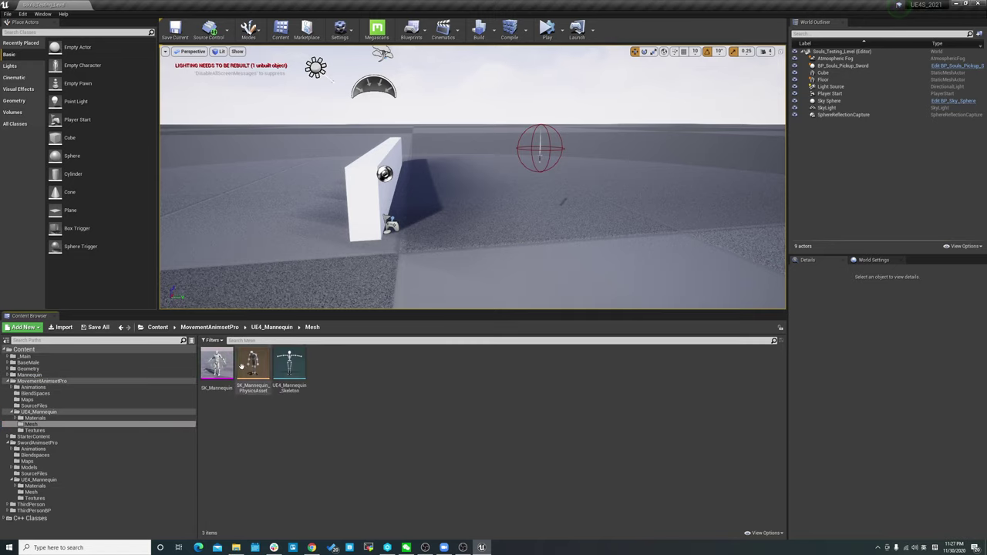
{"action": "left_click", "coordinate": [77, 388]}
{"action": "left_click", "coordinate": [217, 362]}
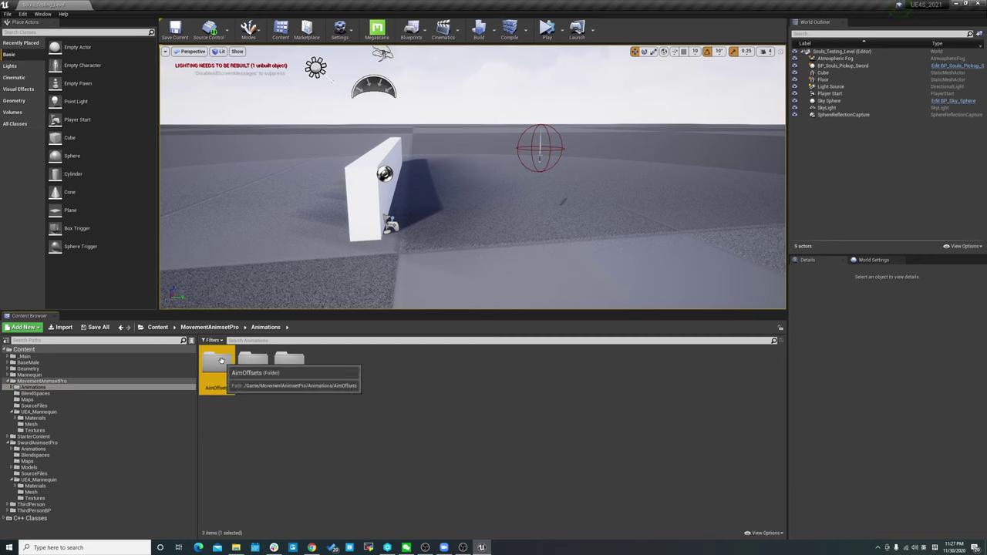
{"action": "double_click", "coordinate": [289, 363]}
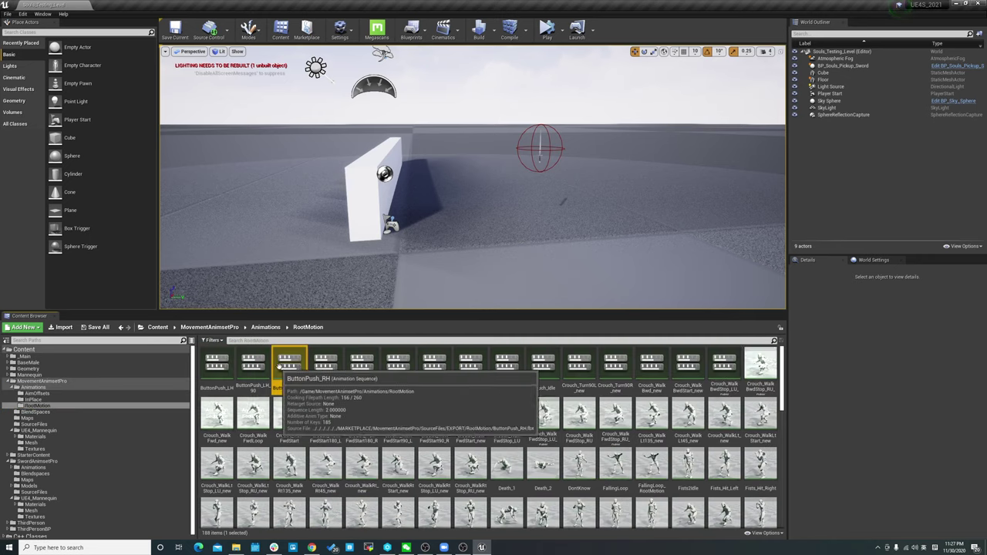
{"action": "left_click", "coordinate": [75, 429]}
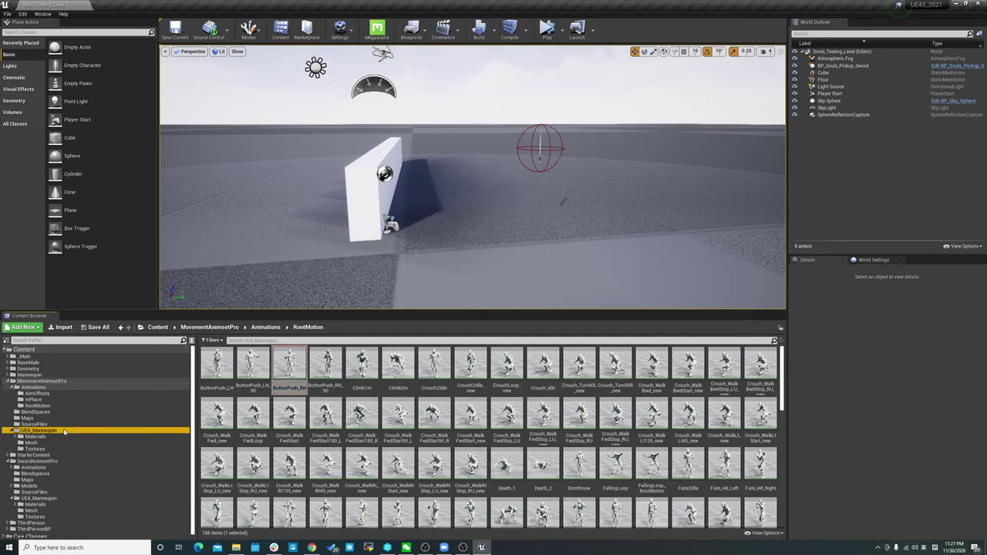
Inspect the Sword pack's UE4_Mannequin_Skeleton, then open SwordAnimsetPro > Animations > RootMotion
{"action": "left_click", "coordinate": [68, 461]}
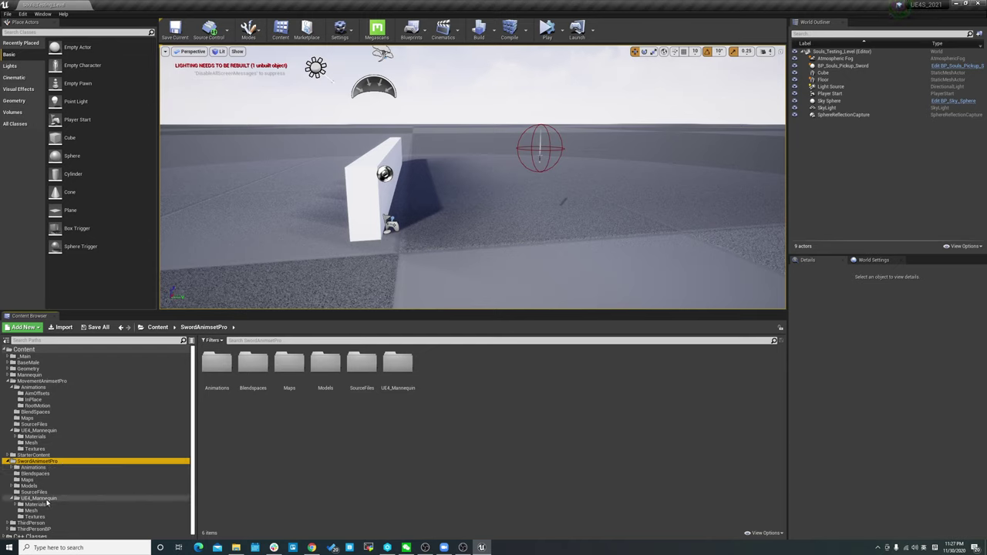
{"action": "left_click", "coordinate": [40, 498]}
{"action": "left_click", "coordinate": [32, 510]}
{"action": "left_click", "coordinate": [279, 363]}
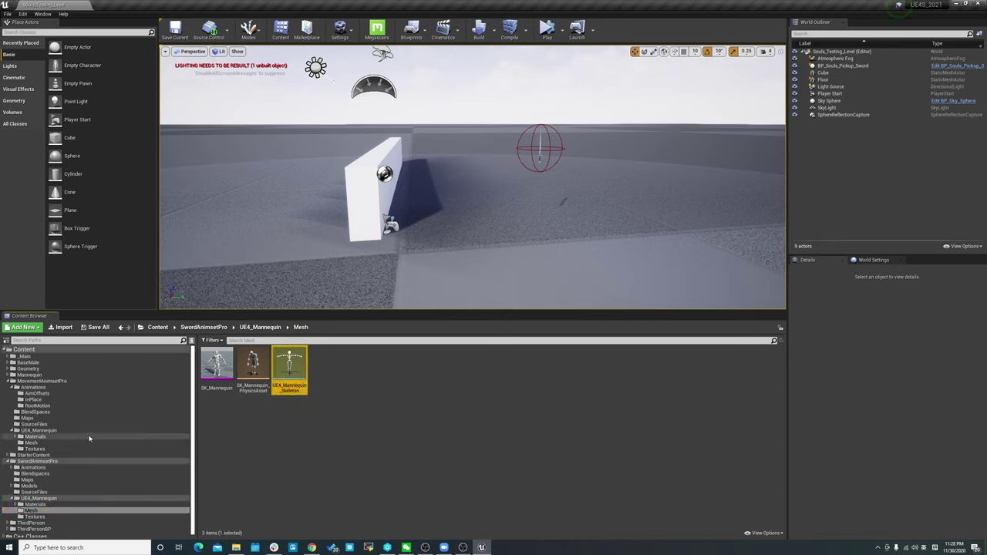
{"action": "left_click", "coordinate": [65, 467]}
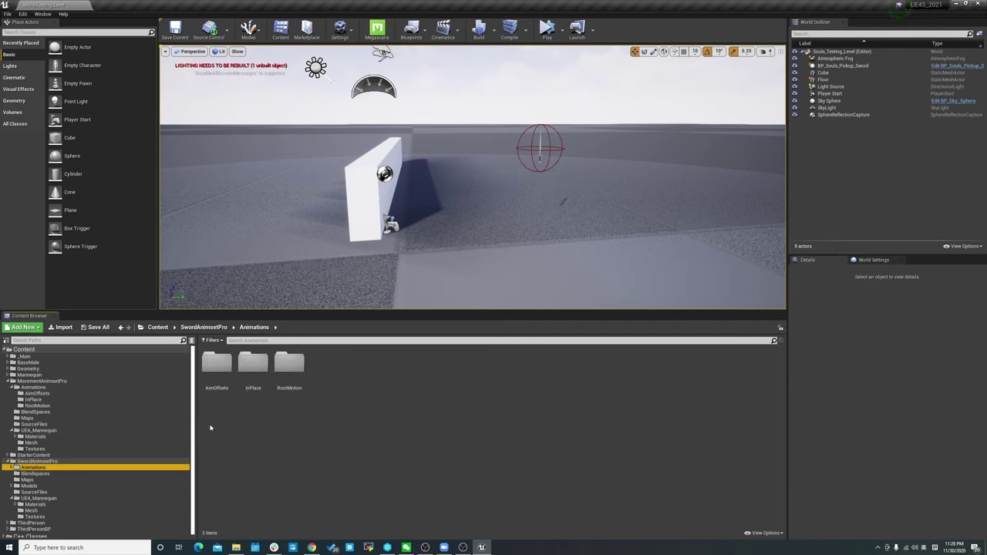
{"action": "double_click", "coordinate": [281, 366]}
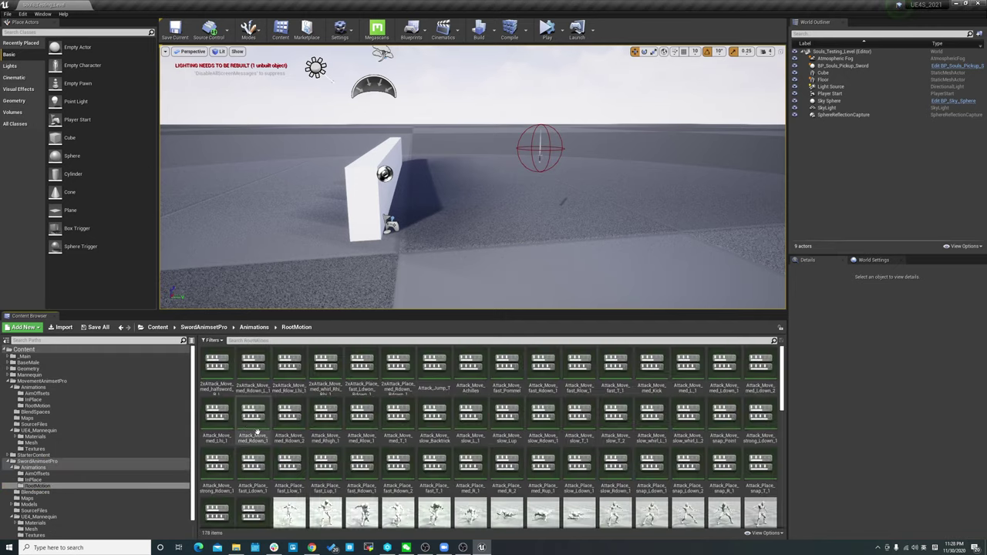
Preview 2xAttack_Move_med_Rlow_Lhi_1 and scroll through the animation editor's asset list
{"action": "left_click", "coordinate": [293, 369]}
{"action": "double_click", "coordinate": [294, 372]}
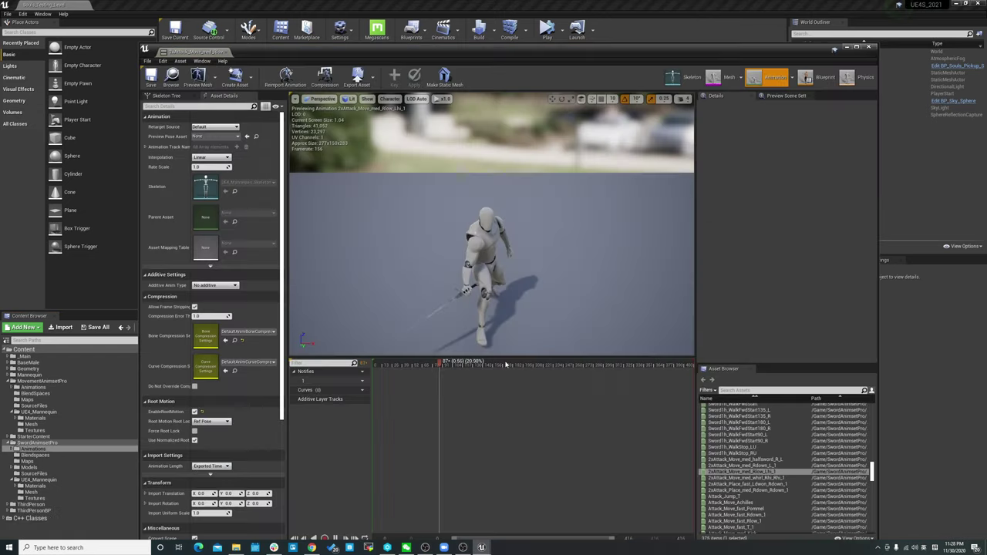
{"action": "scroll", "coordinate": [772, 415], "scroll_direction": "down", "scroll_amount": 5}
{"action": "scroll", "coordinate": [764, 417], "scroll_direction": "down", "scroll_amount": 5}
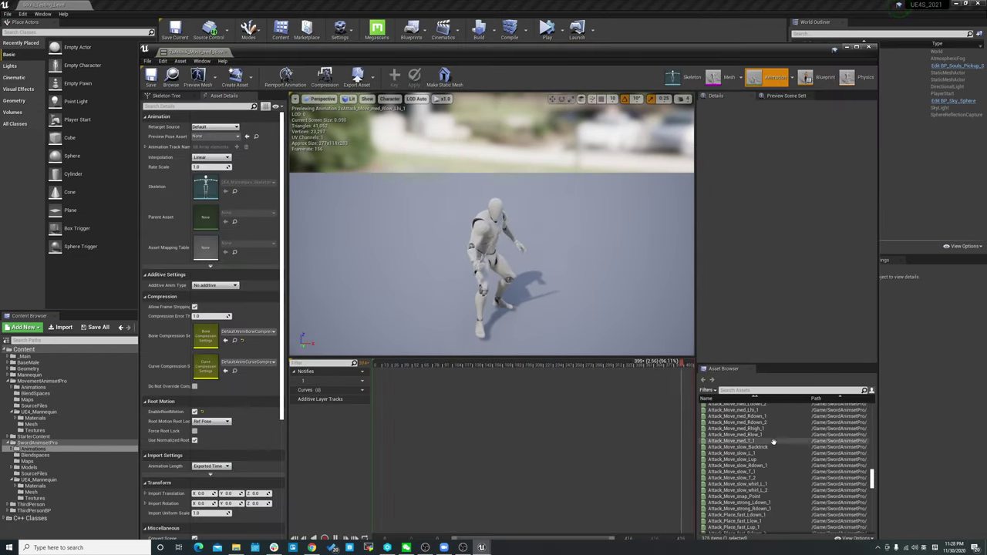
{"action": "scroll", "coordinate": [752, 418], "scroll_direction": "down", "scroll_amount": 5}
{"action": "scroll", "coordinate": [743, 420], "scroll_direction": "down", "scroll_amount": 5}
{"action": "scroll", "coordinate": [744, 447], "scroll_direction": "down", "scroll_amount": 5}
{"action": "scroll", "coordinate": [750, 469], "scroll_direction": "down", "scroll_amount": 5}
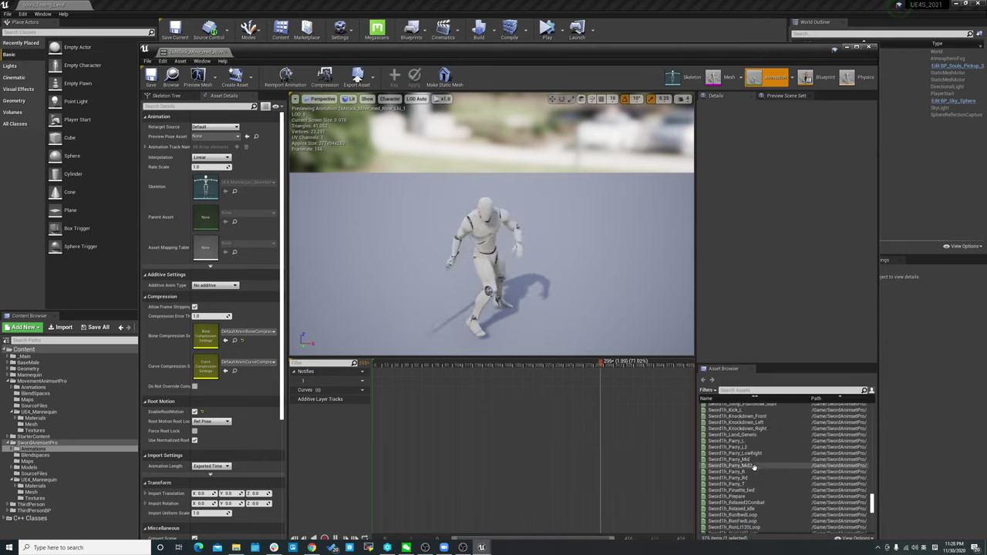
{"action": "scroll", "coordinate": [750, 470], "scroll_direction": "down", "scroll_amount": 5}
{"action": "scroll", "coordinate": [760, 482], "scroll_direction": "down", "scroll_amount": 5}
{"action": "scroll", "coordinate": [764, 486], "scroll_direction": "down", "scroll_amount": 5}
{"action": "scroll", "coordinate": [768, 489], "scroll_direction": "down", "scroll_amount": 5}
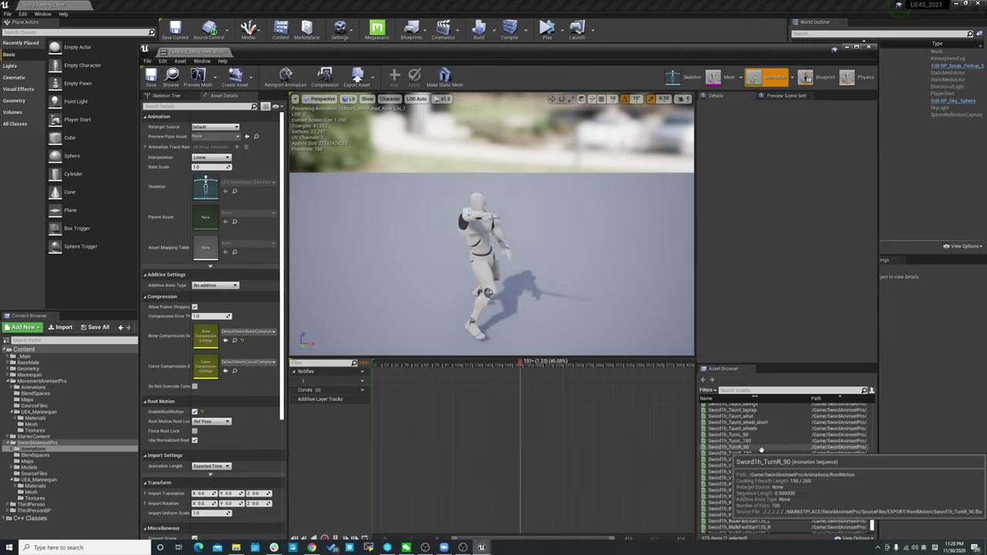
{"action": "scroll", "coordinate": [787, 497], "scroll_direction": "down", "scroll_amount": 5}
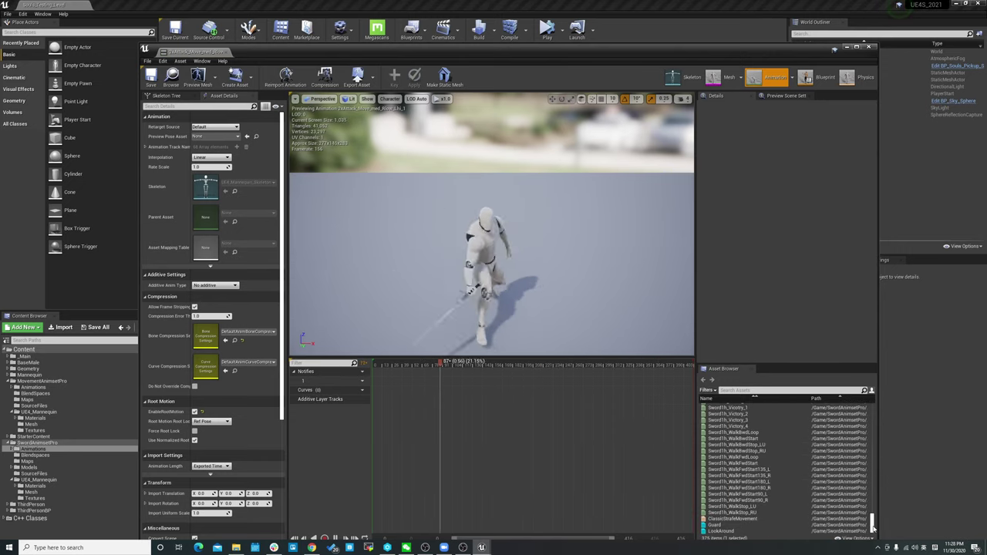
Preview 2xAttack_Place_fast_Ldwon_Rdown_1, then close the animation editor window
{"action": "left_click_drag", "start_coordinate": [872, 522], "coordinate": [874, 412]}
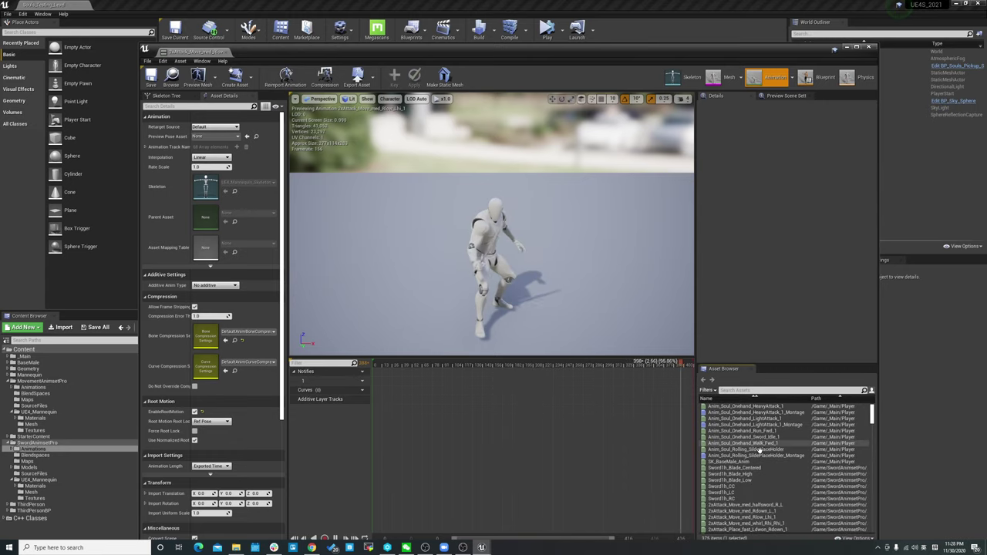
{"action": "scroll", "coordinate": [744, 455], "scroll_direction": "down", "scroll_amount": 5}
{"action": "scroll", "coordinate": [733, 448], "scroll_direction": "up", "scroll_amount": 2}
{"action": "left_click", "coordinate": [729, 438]}
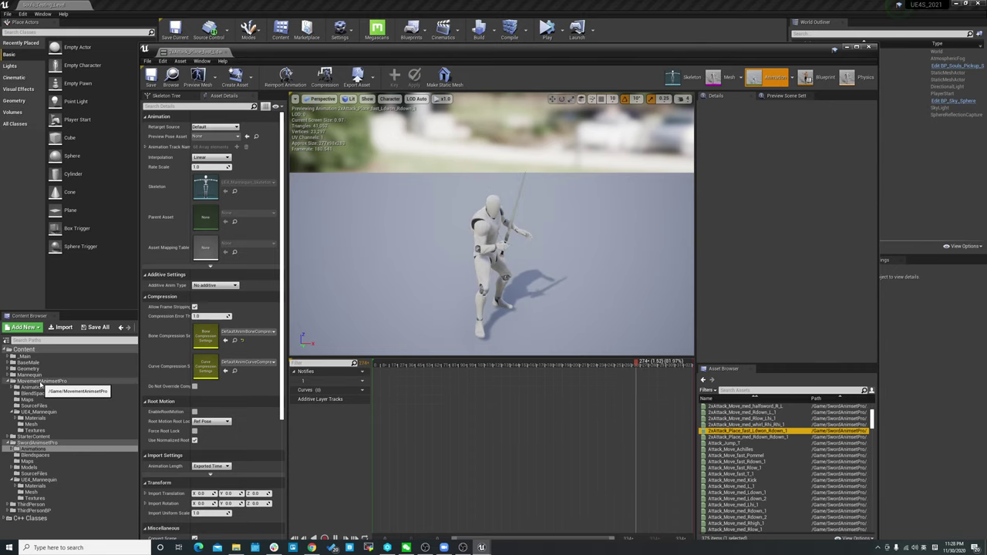
{"action": "left_click", "coordinate": [869, 47]}
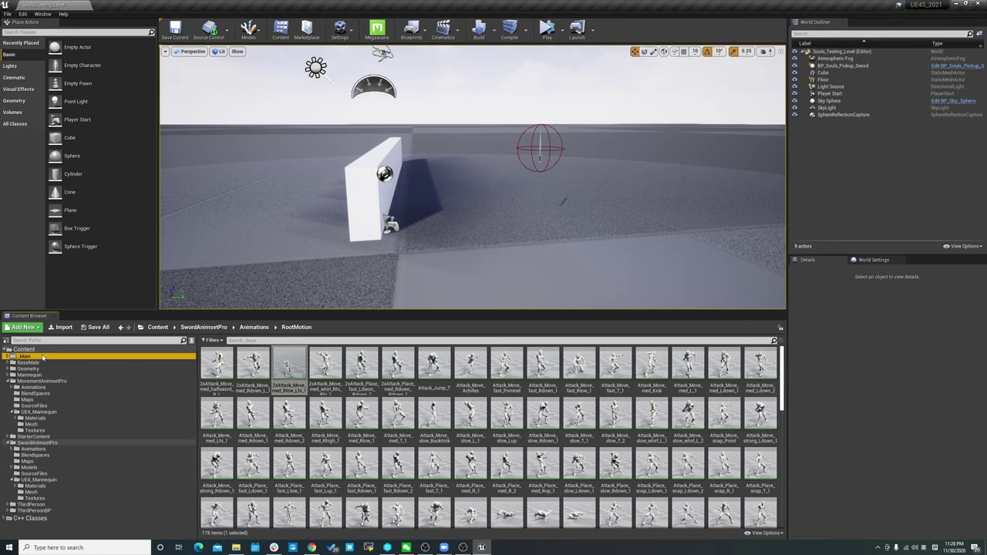
Open _Main > Player and select BP_Souls_Character_Player among its 17 assets
{"action": "left_click", "coordinate": [42, 357]}
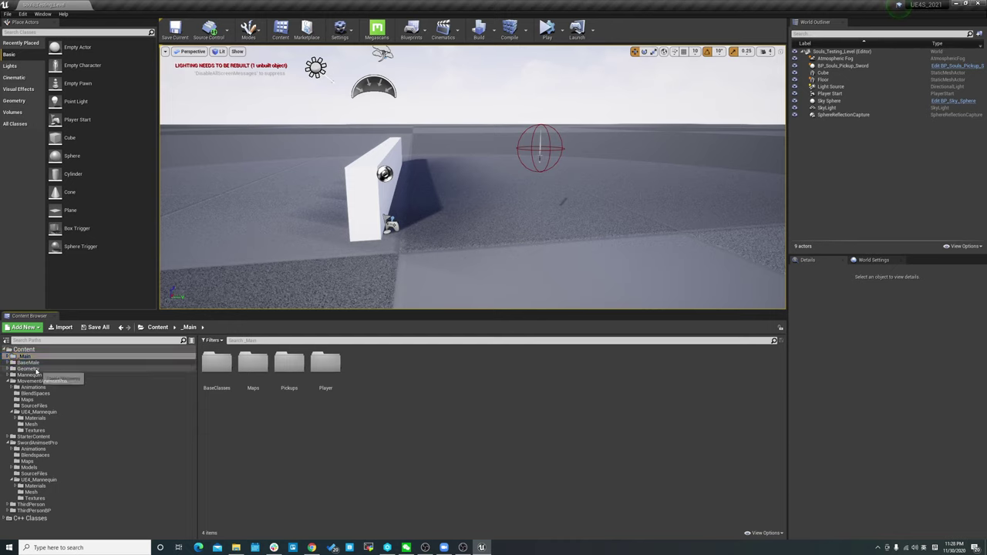
{"action": "left_click", "coordinate": [85, 363]}
{"action": "left_click", "coordinate": [87, 357]}
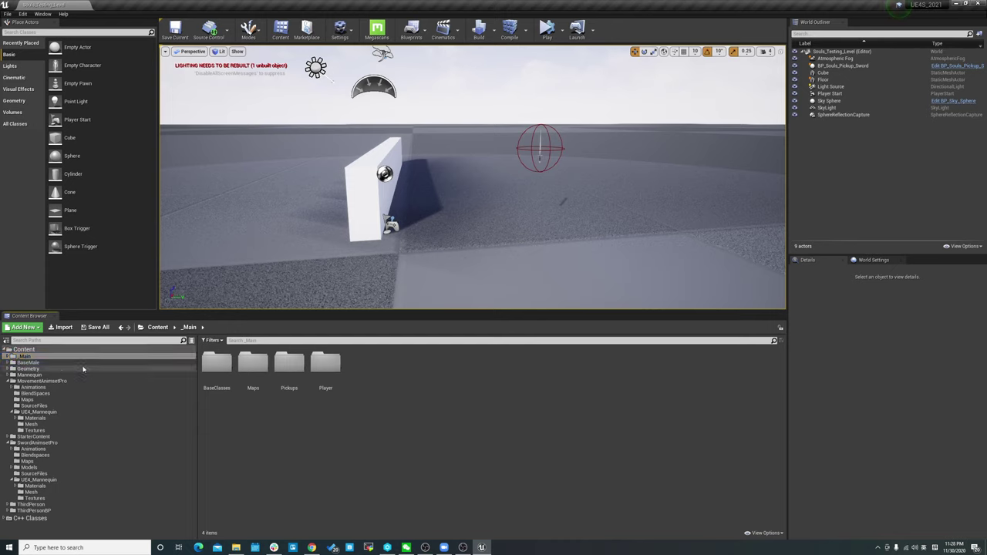
{"action": "double_click", "coordinate": [324, 363]}
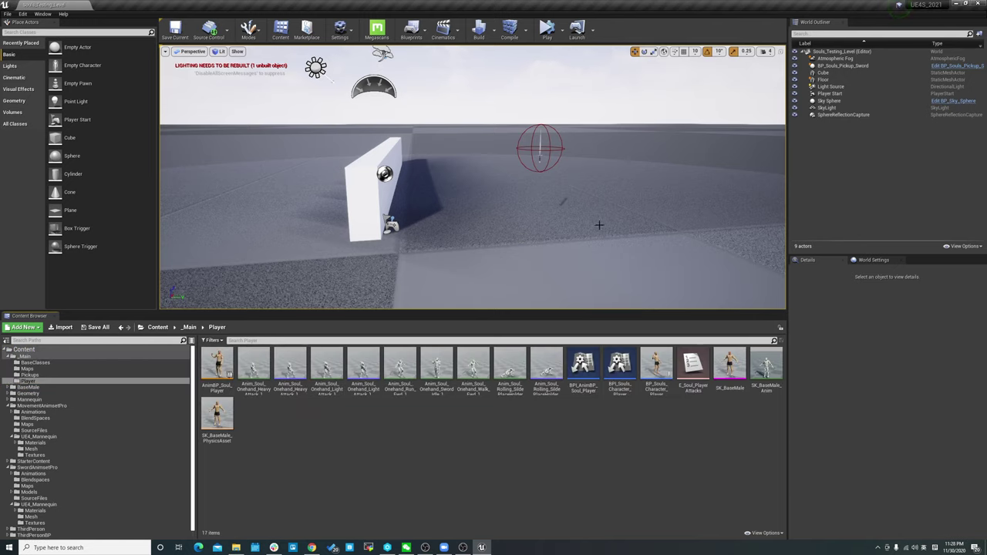
{"action": "mouse_move", "coordinate": [599, 221]}
{"action": "right_mouse_down"}
{"action": "mouse_move", "coordinate": [656, 193]}
{"action": "mouse_move", "coordinate": [655, 224]}
{"action": "right_mouse_up"}
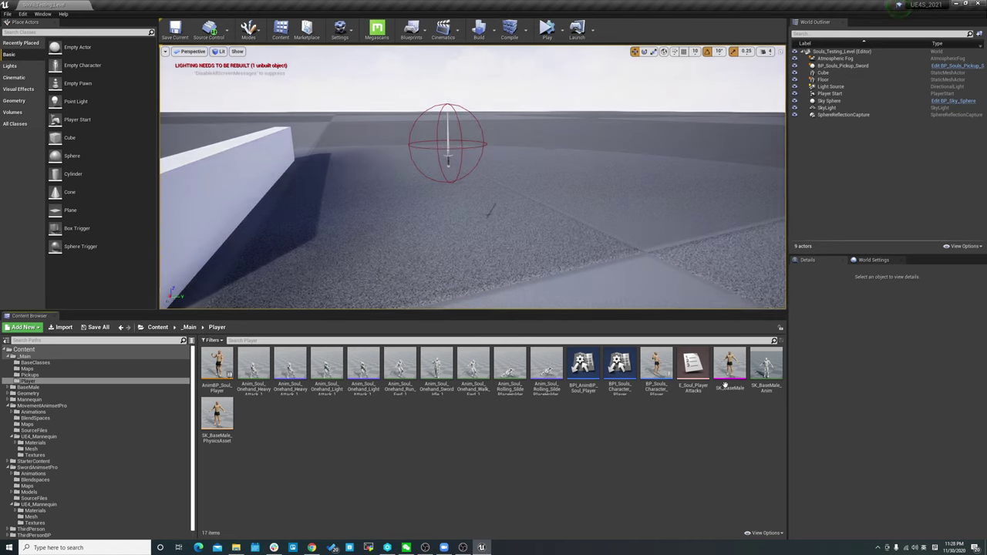
{"action": "left_click", "coordinate": [656, 362]}
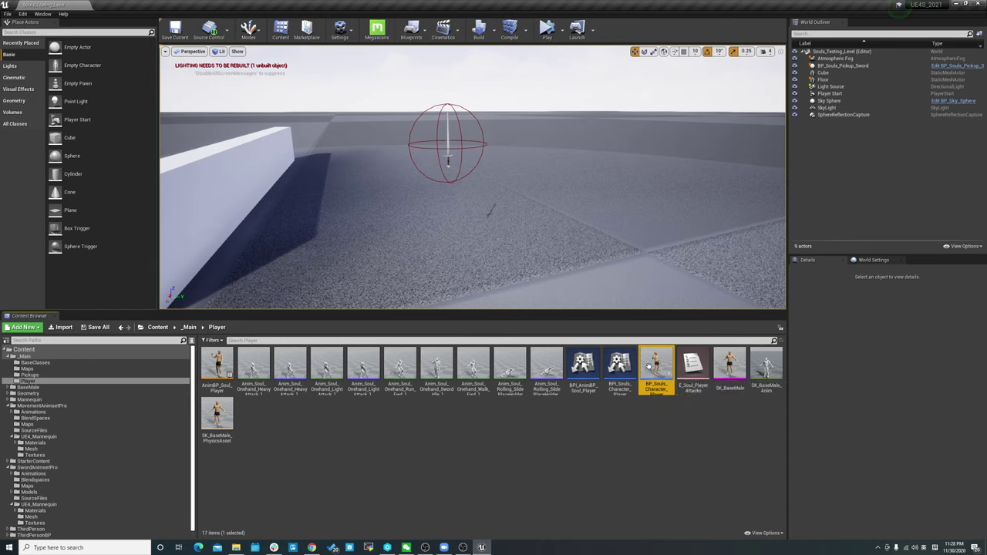
Open SK_BaseMale, inspect its UE4_Mannequin_Skeleton, then restore the editor window to full screen
{"action": "left_click", "coordinate": [730, 362]}
{"action": "double_click", "coordinate": [729, 362]}
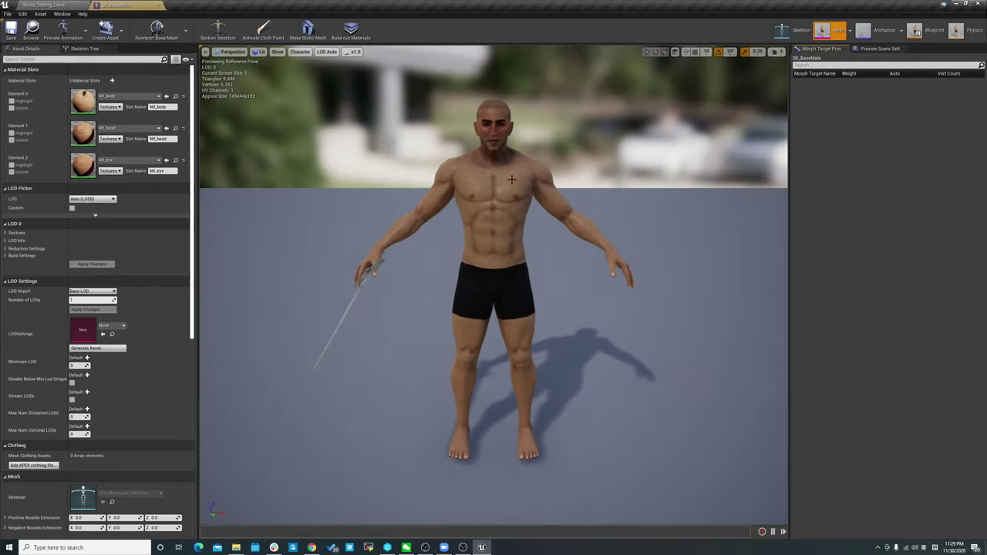
{"action": "left_click", "coordinate": [789, 33]}
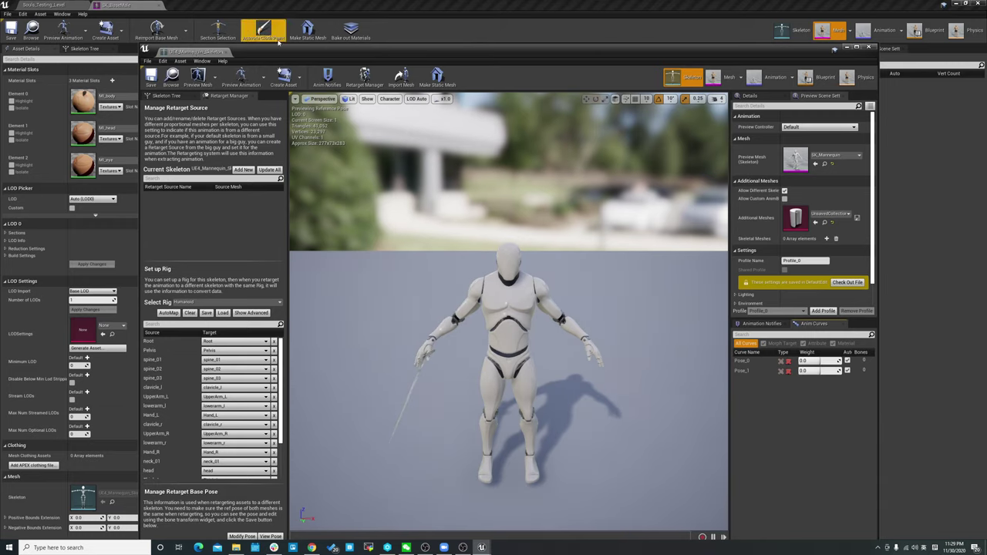
{"action": "left_click", "coordinate": [868, 47]}
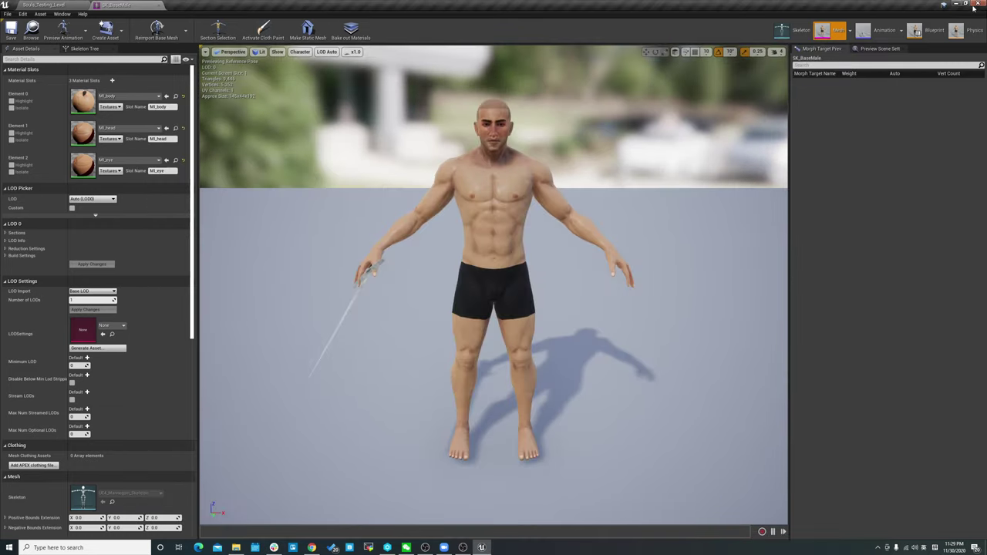
{"action": "left_click_drag", "start_coordinate": [915, 6], "coordinate": [719, 61]}
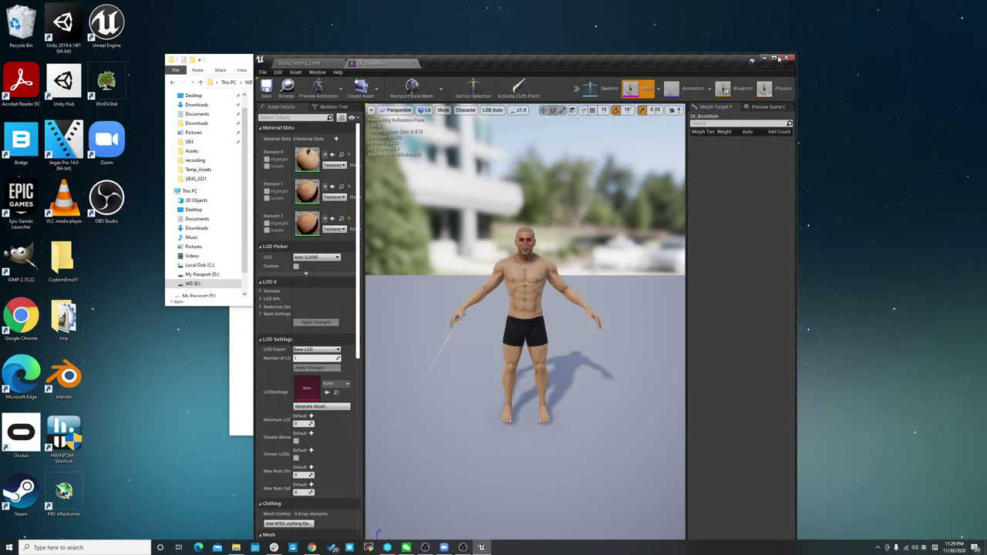
{"action": "left_click", "coordinate": [777, 58]}
{"action": "left_click", "coordinate": [55, 5]}
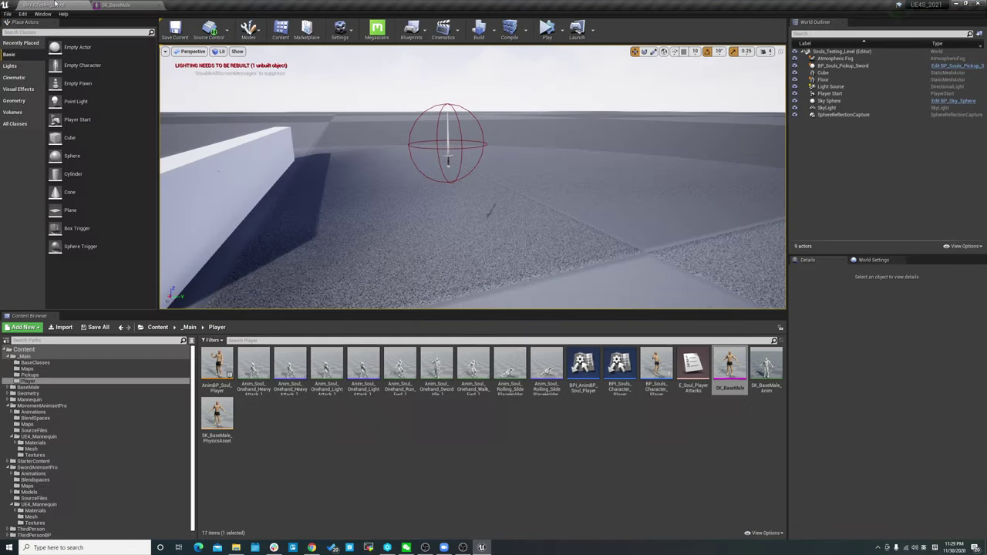
{"action": "scroll", "coordinate": [120, 507], "scroll_direction": "down", "scroll_amount": 1}
{"action": "left_click", "coordinate": [37, 458]}
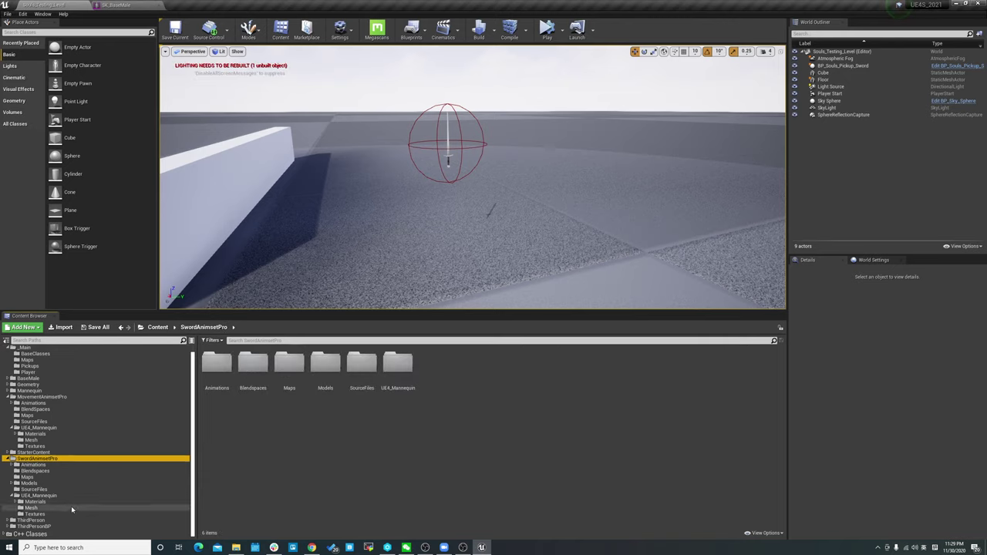
{"action": "left_click", "coordinate": [70, 496]}
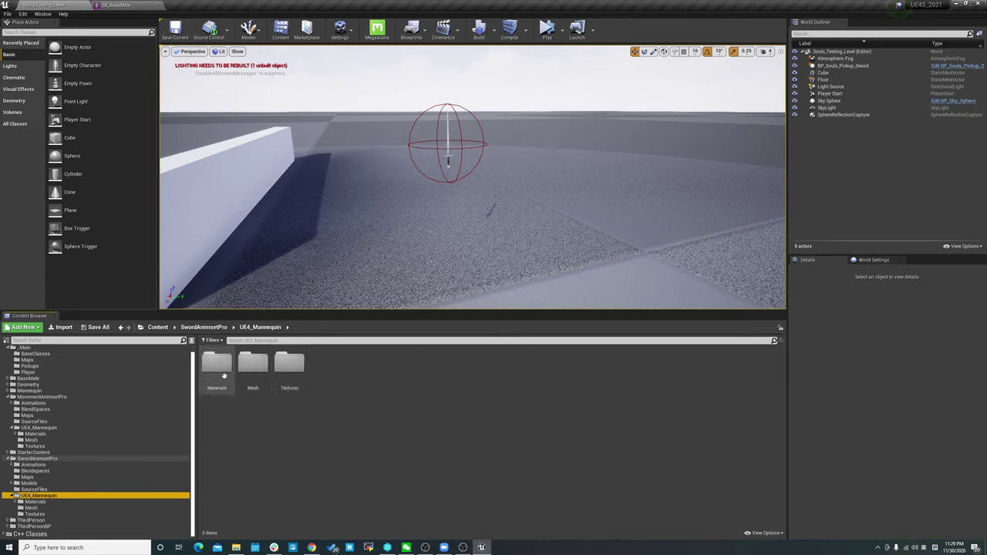
{"action": "double_click", "coordinate": [253, 363]}
{"action": "left_click", "coordinate": [297, 369]}
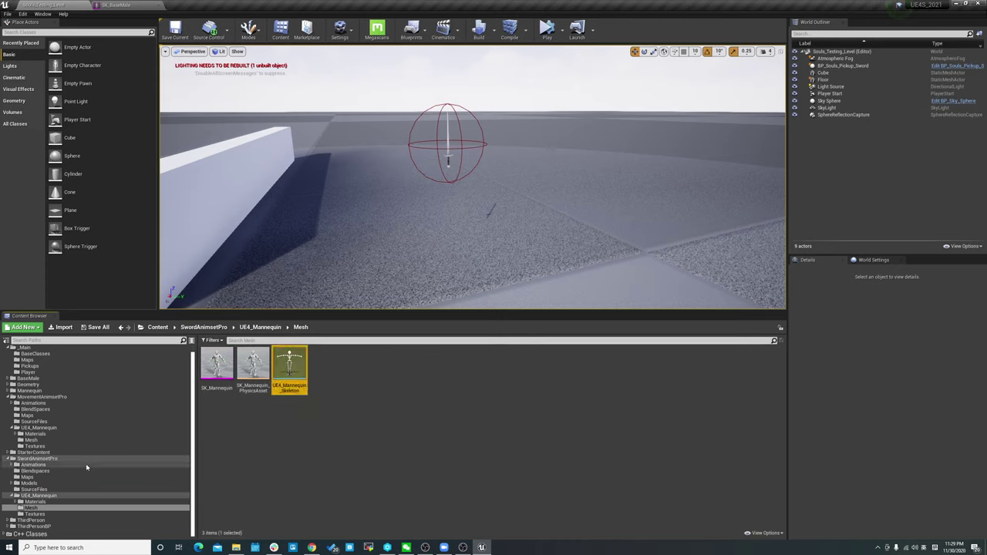
{"action": "left_click", "coordinate": [57, 460]}
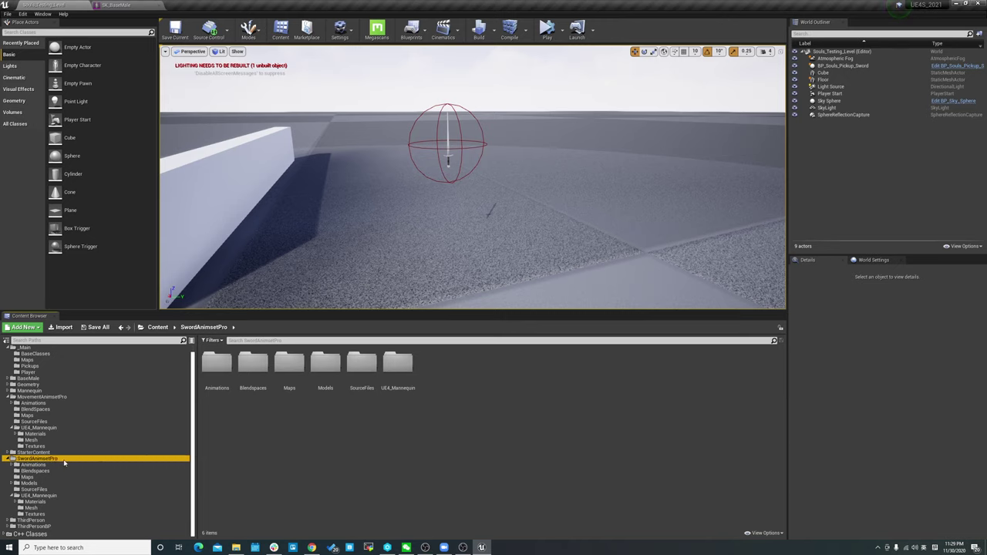
{"action": "left_click", "coordinate": [94, 353]}
{"action": "left_click", "coordinate": [95, 348]}
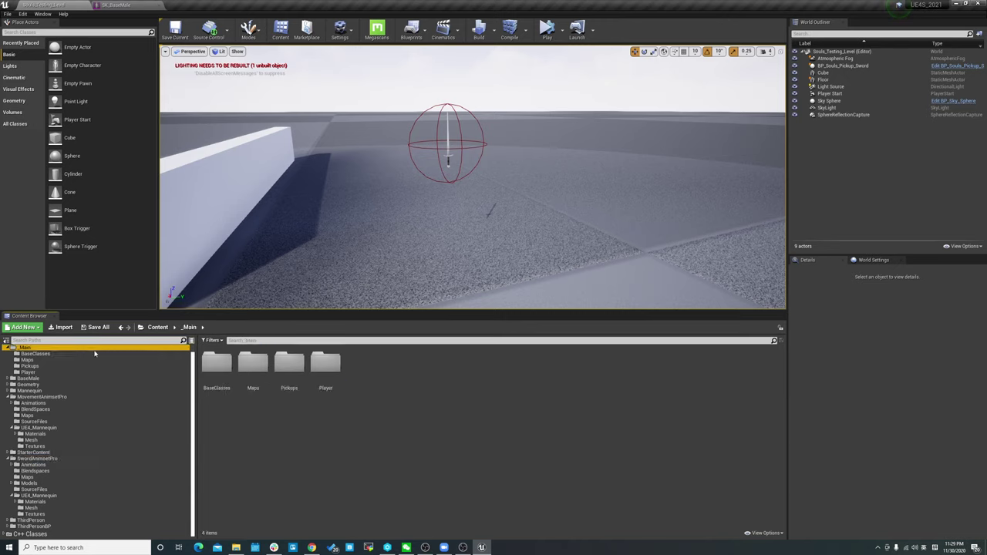
{"action": "left_click", "coordinate": [93, 372]}
{"action": "left_click", "coordinate": [88, 366]}
{"action": "left_click", "coordinate": [83, 348]}
{"action": "left_click", "coordinate": [79, 354]}
{"action": "left_click", "coordinate": [73, 372]}
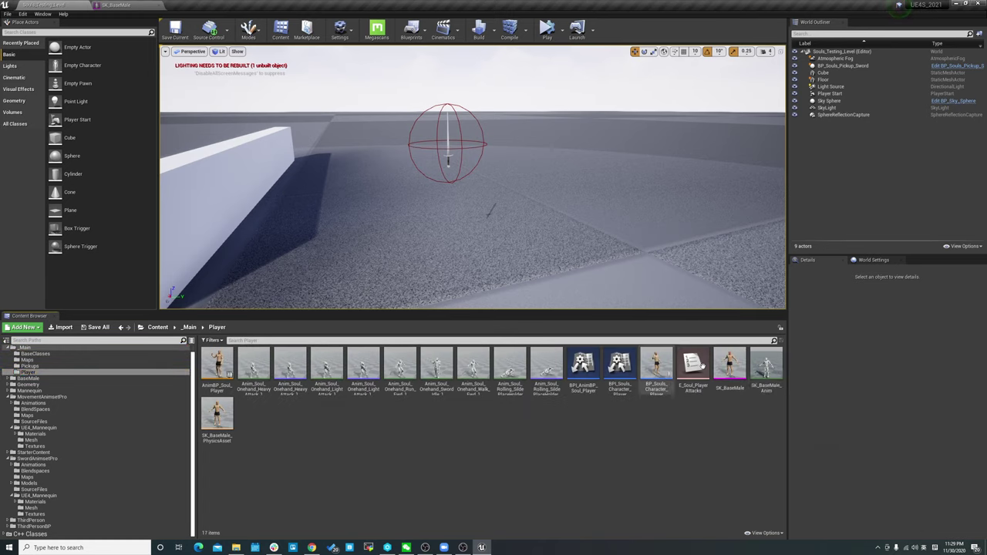
{"action": "double_click", "coordinate": [730, 366]}
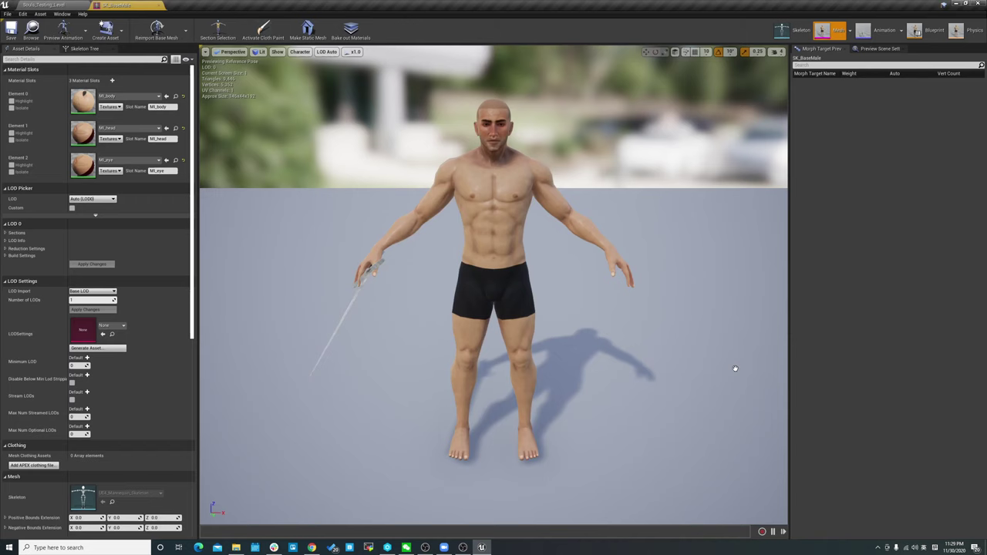
Preview Anim_Soul_Onehand_Run_Fwd_1 and scroll through the animation editor's Asset Browser list
{"action": "left_click", "coordinate": [60, 4]}
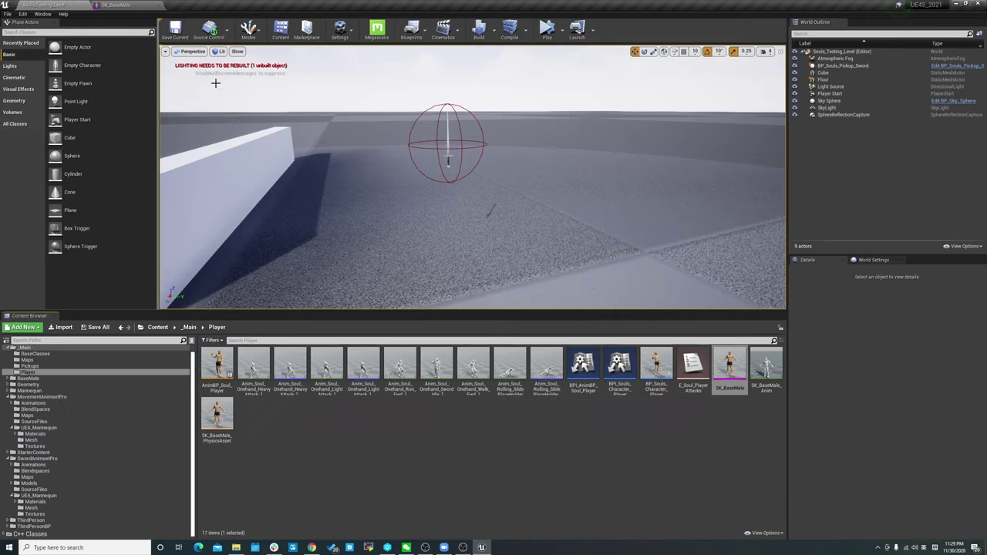
{"action": "left_click", "coordinate": [399, 366]}
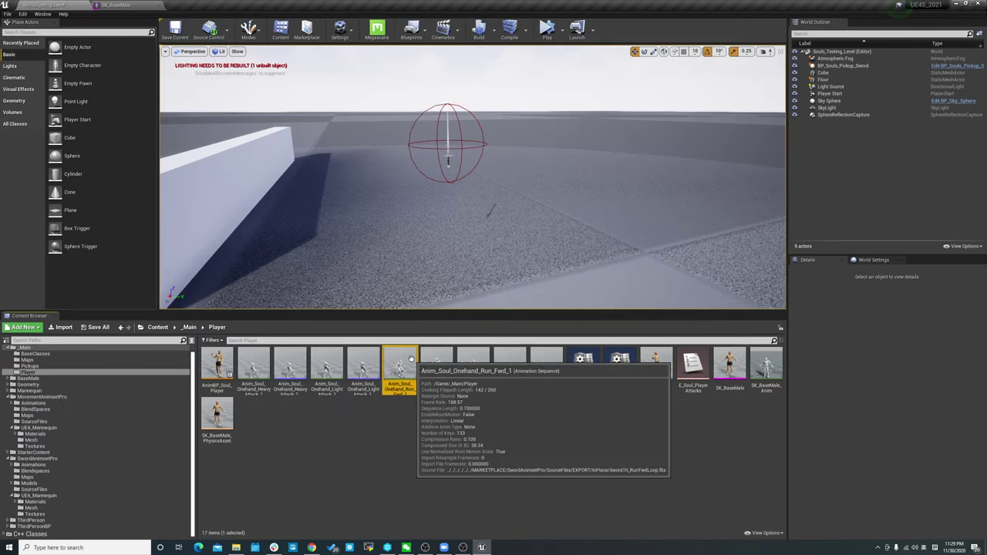
{"action": "right_click_drag", "start_coordinate": [249, 227], "coordinate": [324, 254]}
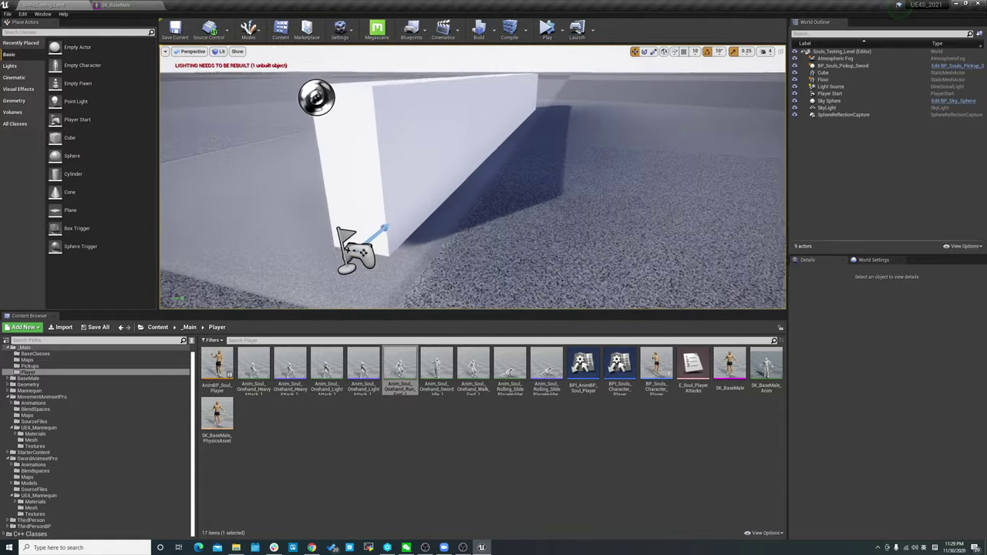
{"action": "double_click", "coordinate": [400, 367]}
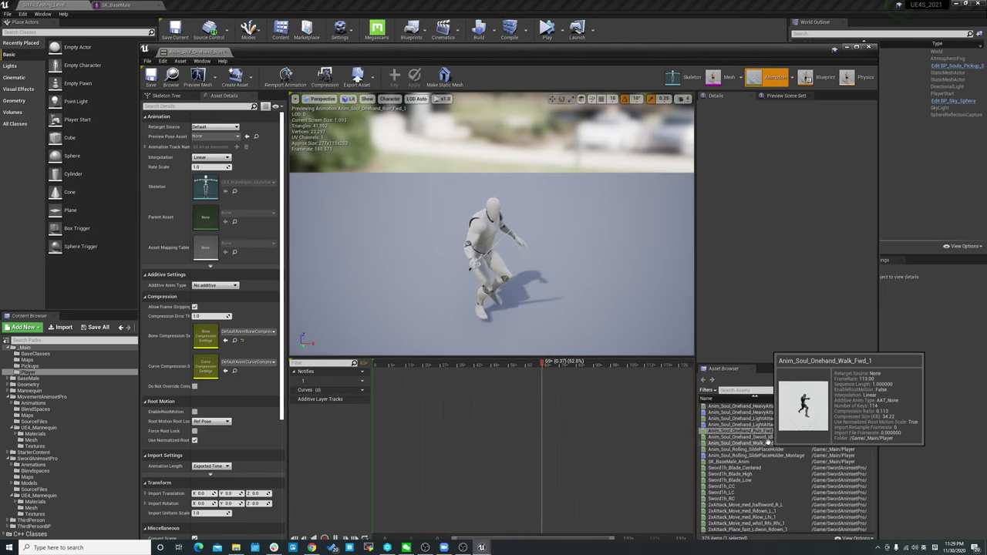
{"action": "scroll", "coordinate": [754, 461], "scroll_direction": "down", "scroll_amount": 2}
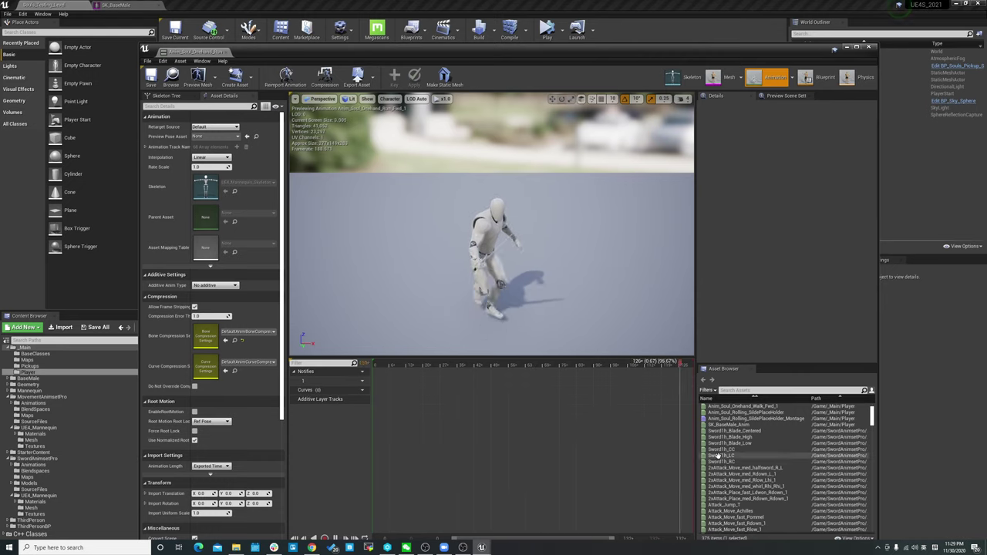
{"action": "scroll", "coordinate": [776, 461], "scroll_direction": "down", "scroll_amount": 5}
{"action": "scroll", "coordinate": [775, 460], "scroll_direction": "down", "scroll_amount": 3}
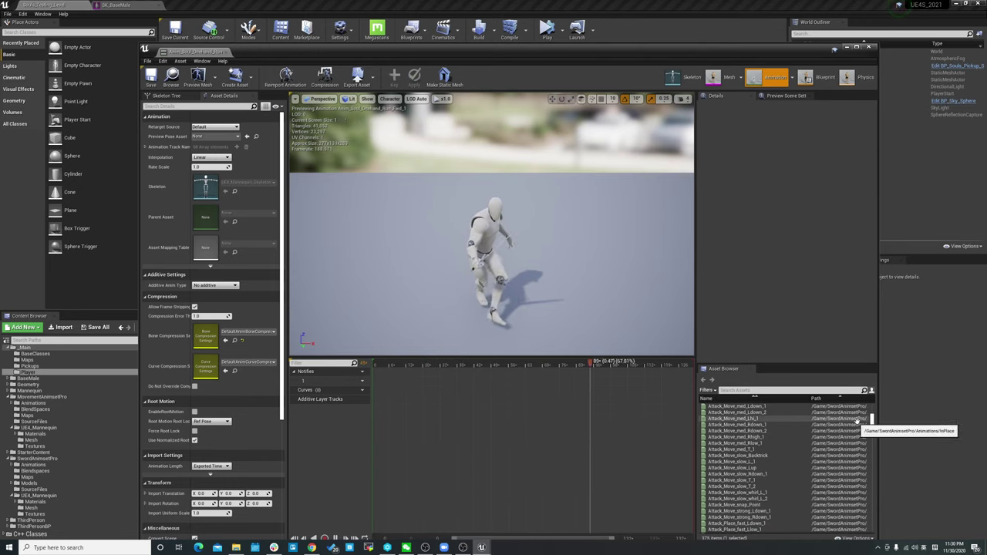
{"action": "left_click_drag", "start_coordinate": [873, 423], "coordinate": [874, 472]}
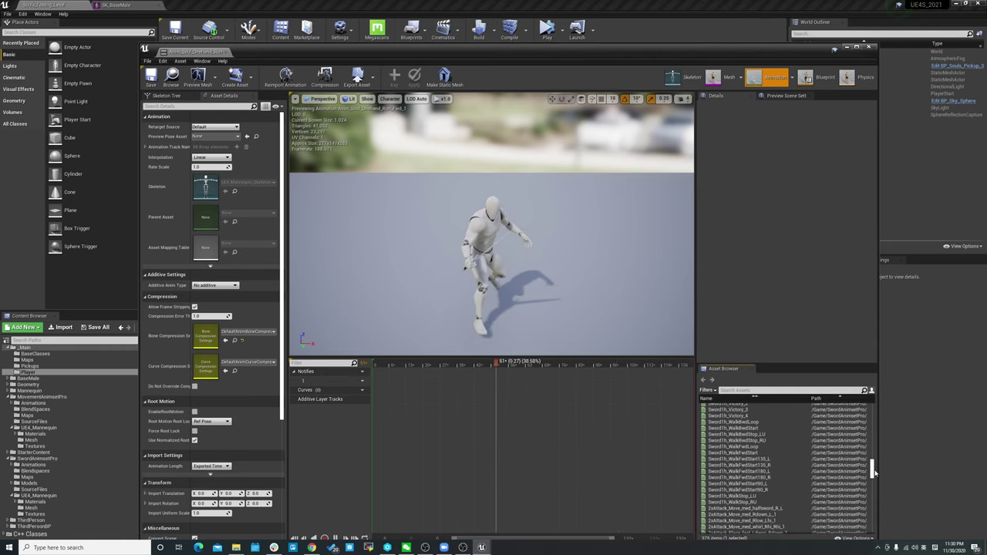
{"action": "left_click_drag", "start_coordinate": [874, 472], "coordinate": [877, 545]}
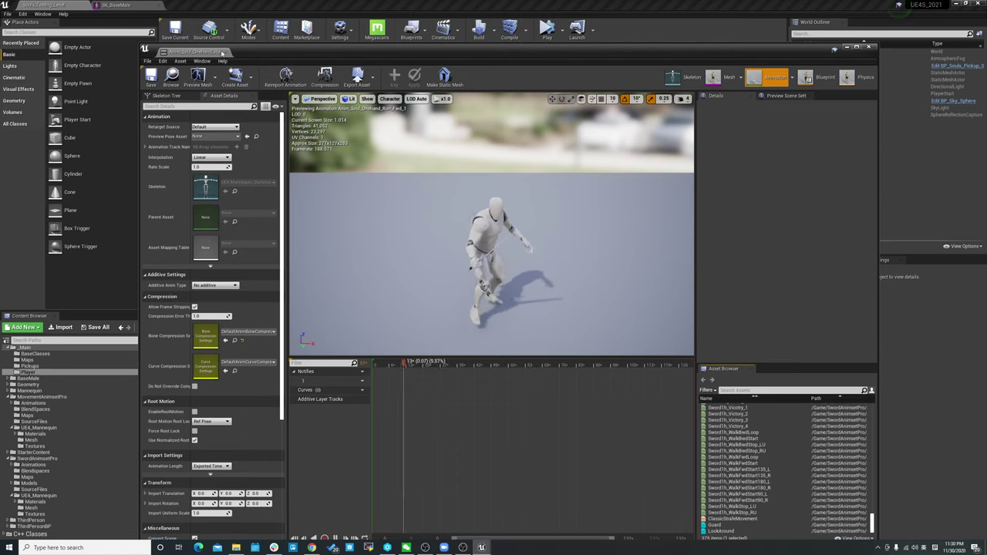
Navigate to MovementAnimsetPro > Animations > RootMotion, listing its 186 animations
{"action": "left_click", "coordinate": [281, 31]}
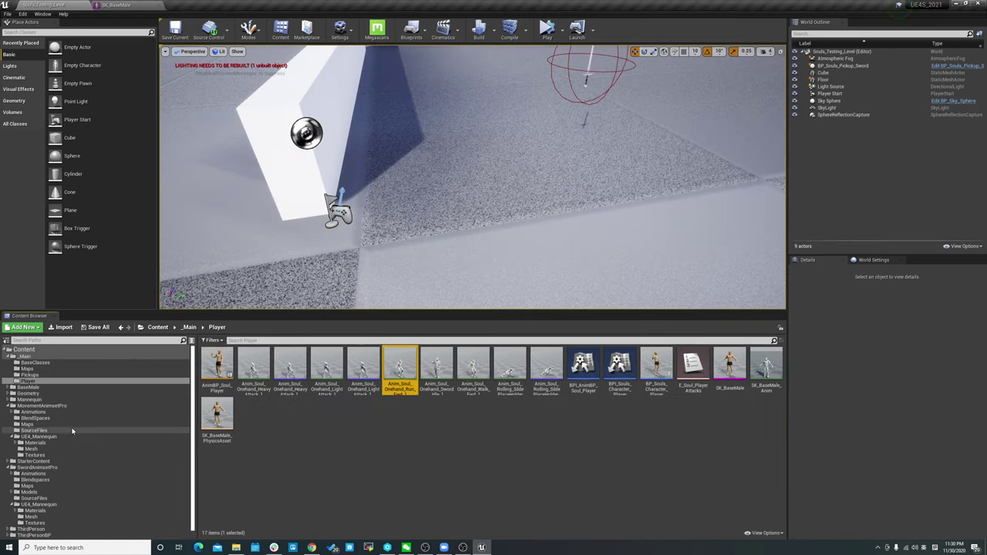
{"action": "left_click", "coordinate": [547, 436]}
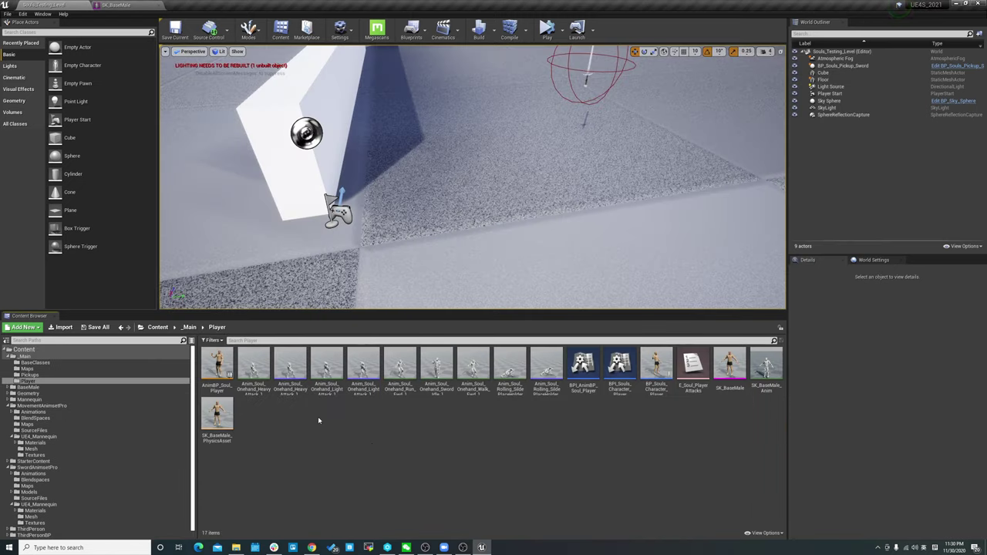
{"action": "left_click", "coordinate": [65, 406]}
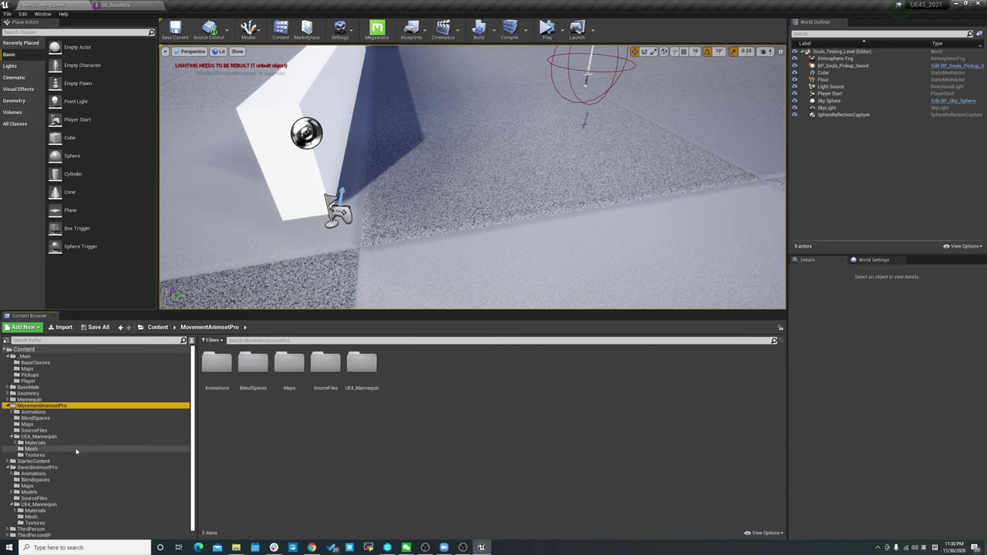
{"action": "left_click", "coordinate": [55, 413]}
{"action": "left_click", "coordinate": [282, 406]}
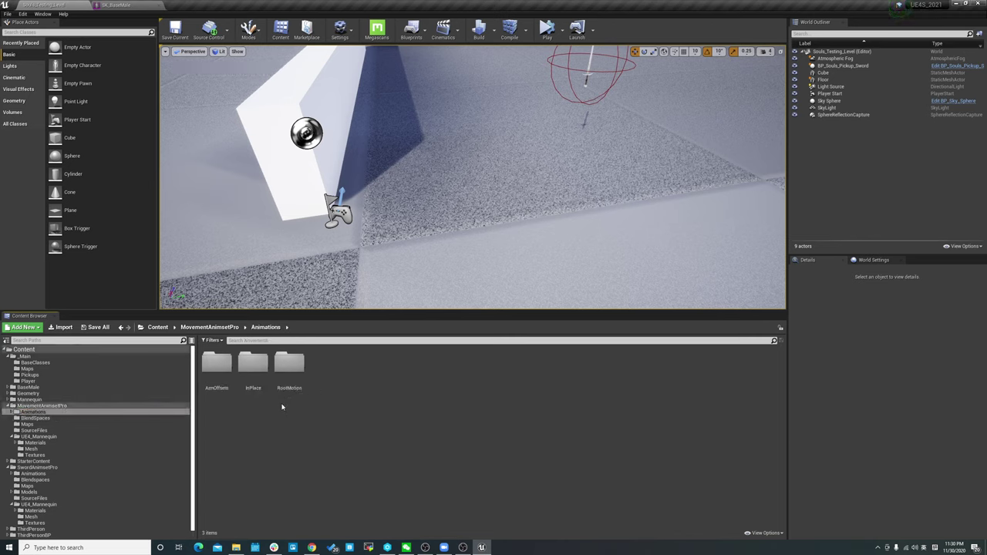
{"action": "double_click", "coordinate": [291, 369]}
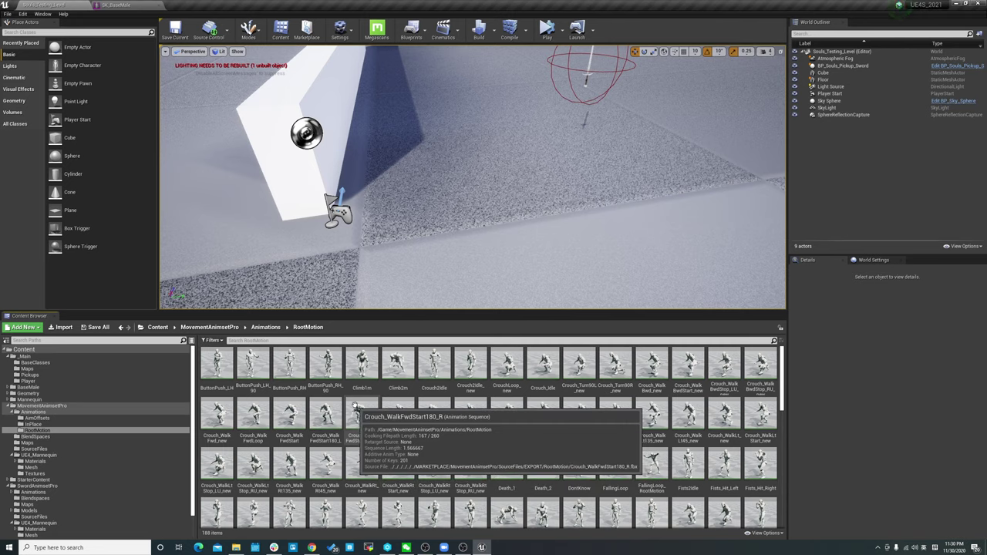
Preview Crouch_WalkFwdStart180_R in the animation editor, then return to the level editor
{"action": "double_click", "coordinate": [354, 406]}
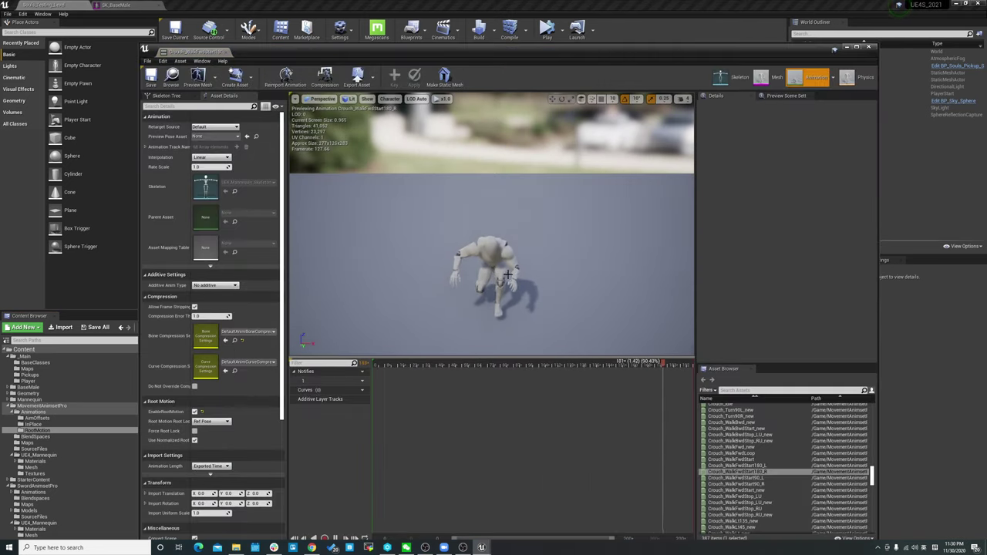
{"action": "left_click", "coordinate": [846, 47]}
{"action": "double_click", "coordinate": [362, 413]}
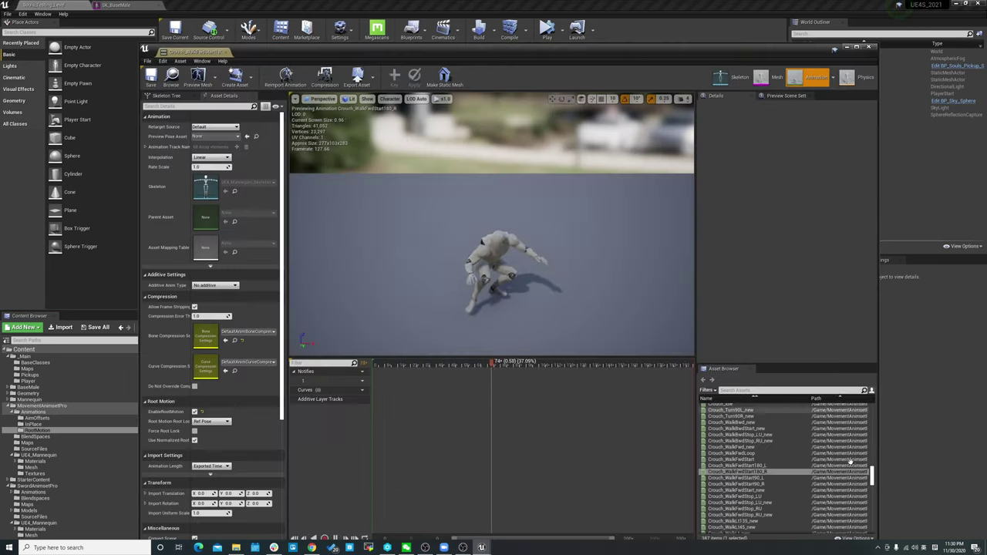
{"action": "mouse_move", "coordinate": [872, 480]}
{"action": "left_mouse_down"}
{"action": "mouse_move", "coordinate": [876, 530]}
{"action": "mouse_move", "coordinate": [872, 409]}
{"action": "left_mouse_up"}
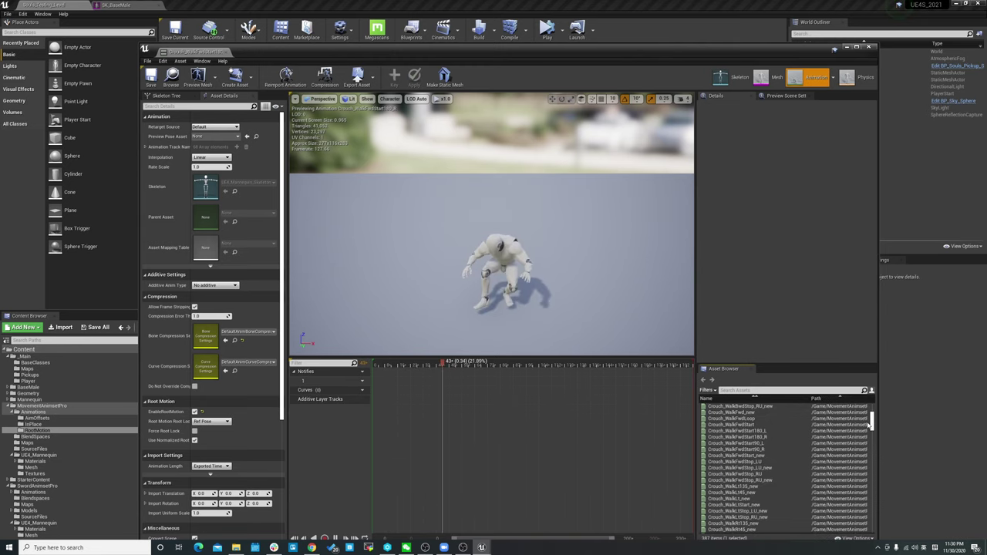
{"action": "left_click", "coordinate": [830, 25]}
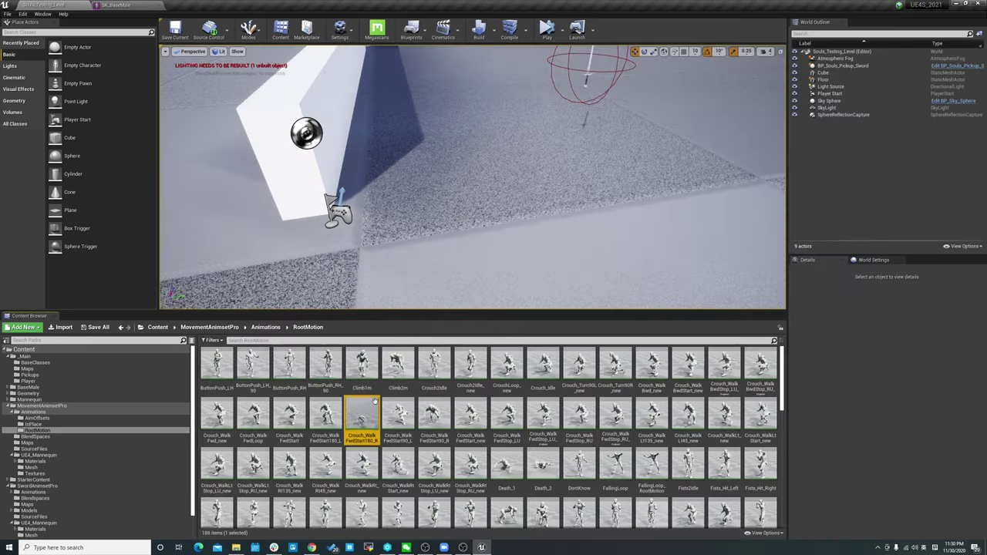
Choose Retarget Anim Assets > Duplicate Anim Assets and Retarget for Crouch_WalkFwdStart180_R
{"action": "right_click", "coordinate": [362, 421]}
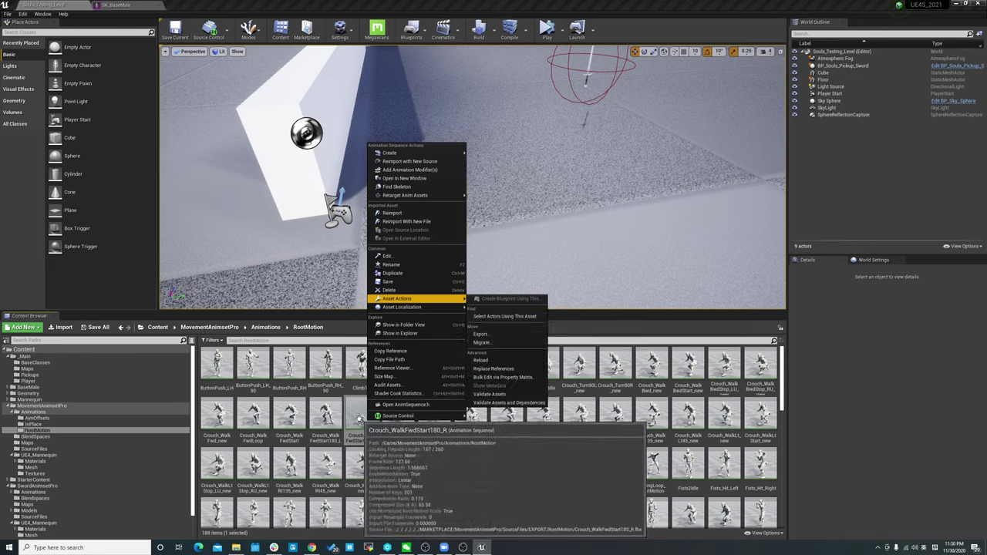
{"action": "mouse_move", "coordinate": [425, 196]}
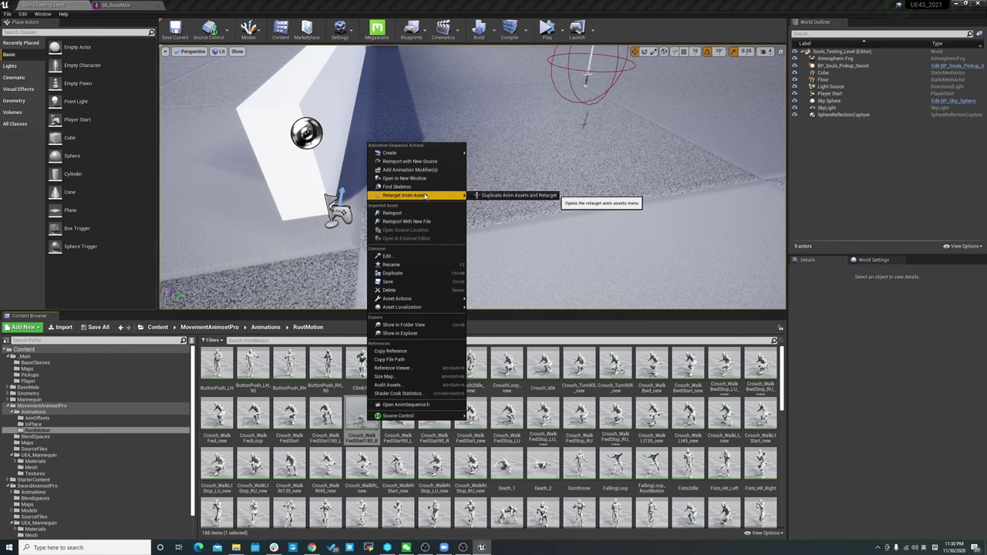
{"action": "left_click", "coordinate": [502, 197]}
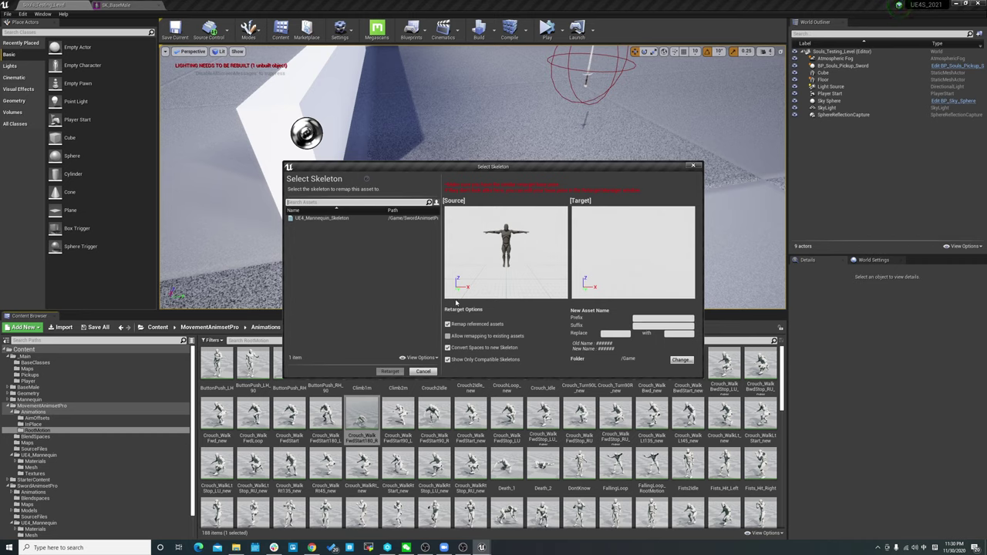
Select UE4_Mannequin_Skeleton as the target and confirm Retarget for the crouch animation
{"action": "left_click", "coordinate": [328, 218]}
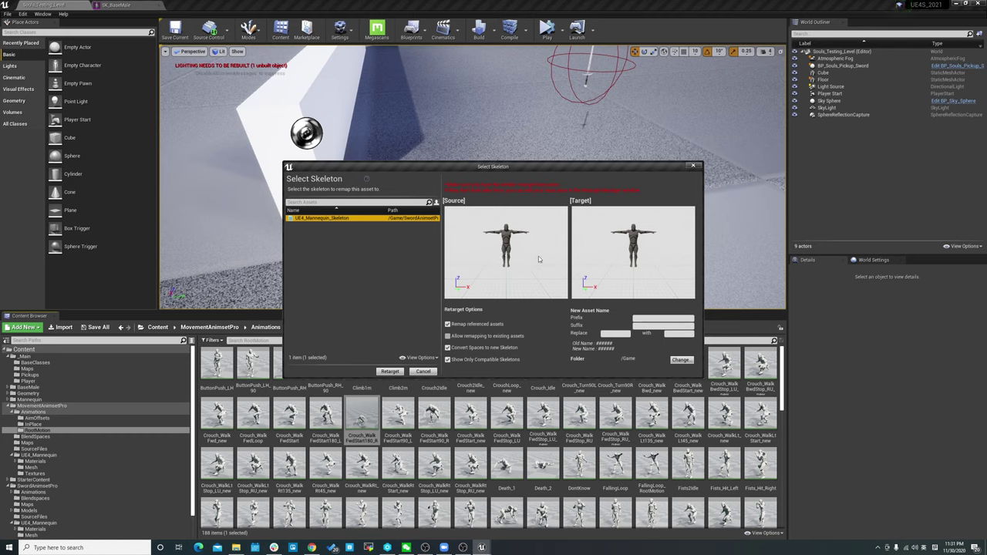
{"action": "left_click", "coordinate": [391, 372]}
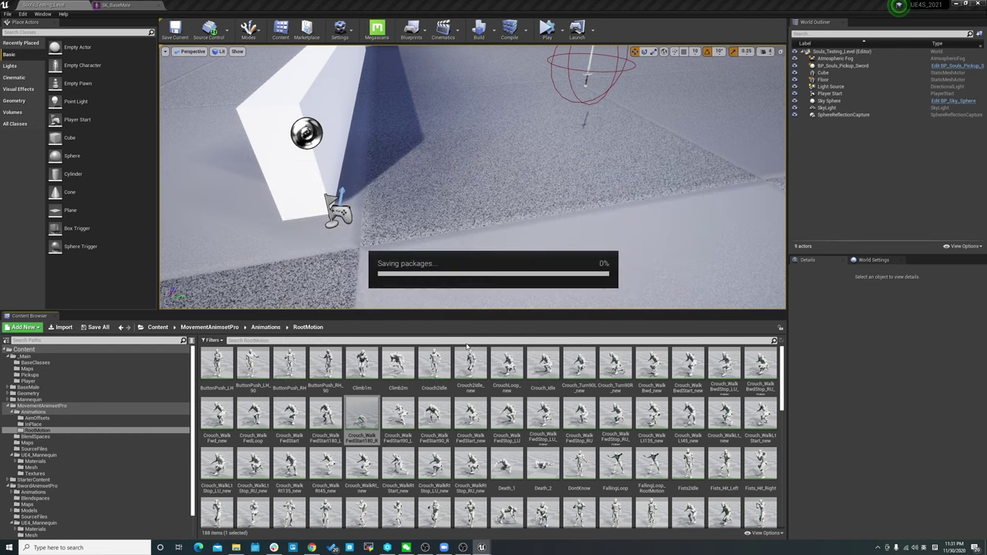
Open the retargeted Crouch_WalkFwdStart180_R from the Content root in the Animation Editor
{"action": "left_click", "coordinate": [516, 425]}
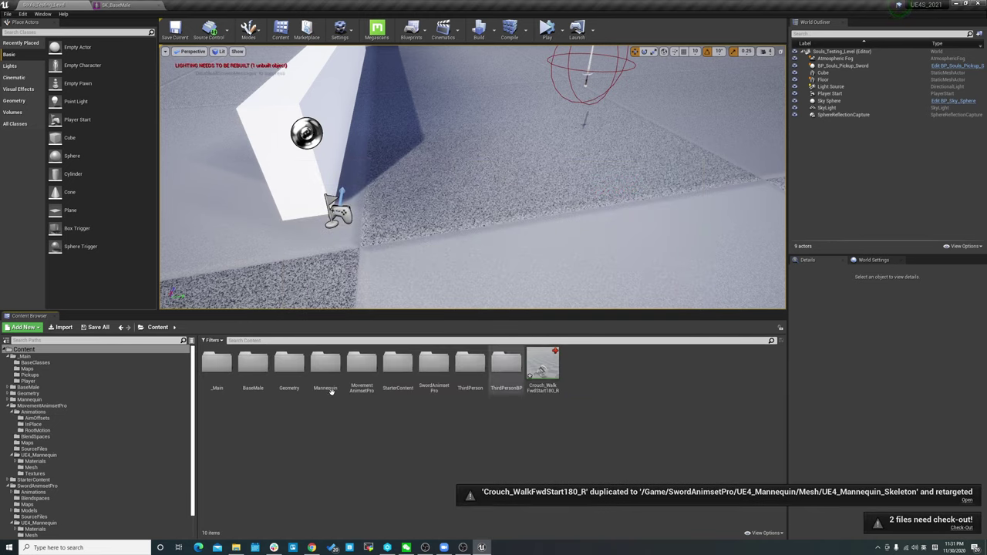
{"action": "left_click", "coordinate": [543, 371]}
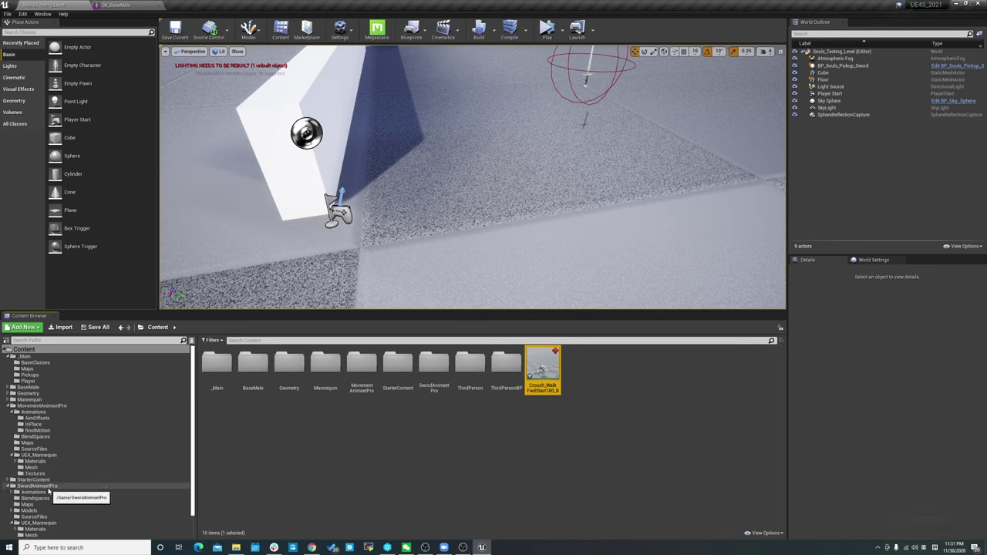
{"action": "mouse_move", "coordinate": [543, 369]}
{"action": "left_mouse_down"}
{"action": "mouse_move", "coordinate": [405, 405]}
{"action": "mouse_move", "coordinate": [555, 352]}
{"action": "left_mouse_up"}
{"action": "left_click", "coordinate": [550, 357]}
{"action": "double_click", "coordinate": [543, 362]}
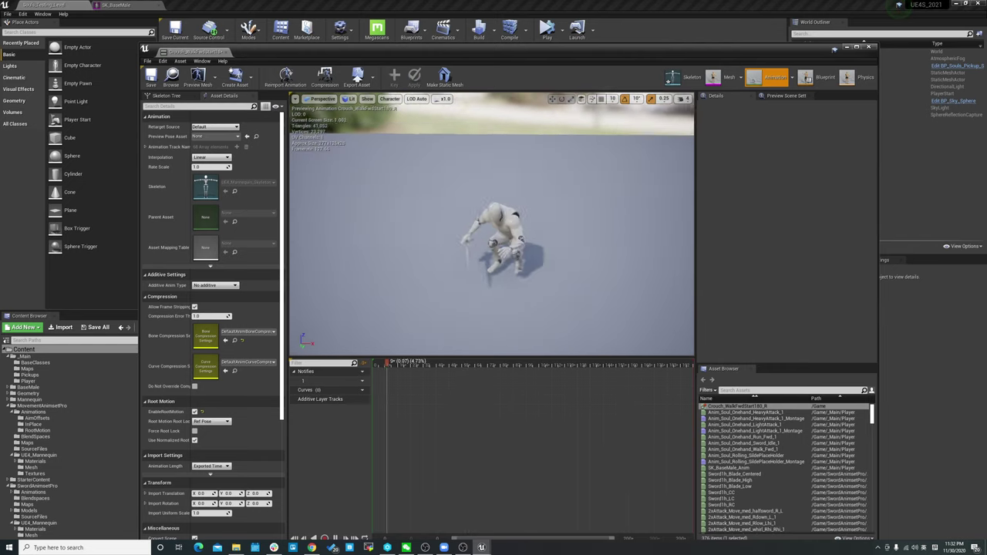
Orbit and zoom the preview to inspect the crouch walk on the sword-holding mannequin
{"action": "scroll", "coordinate": [492, 231], "scroll_direction": "up", "scroll_amount": 5}
{"action": "right_click_drag", "start_coordinate": [441, 269], "coordinate": [441, 231]}
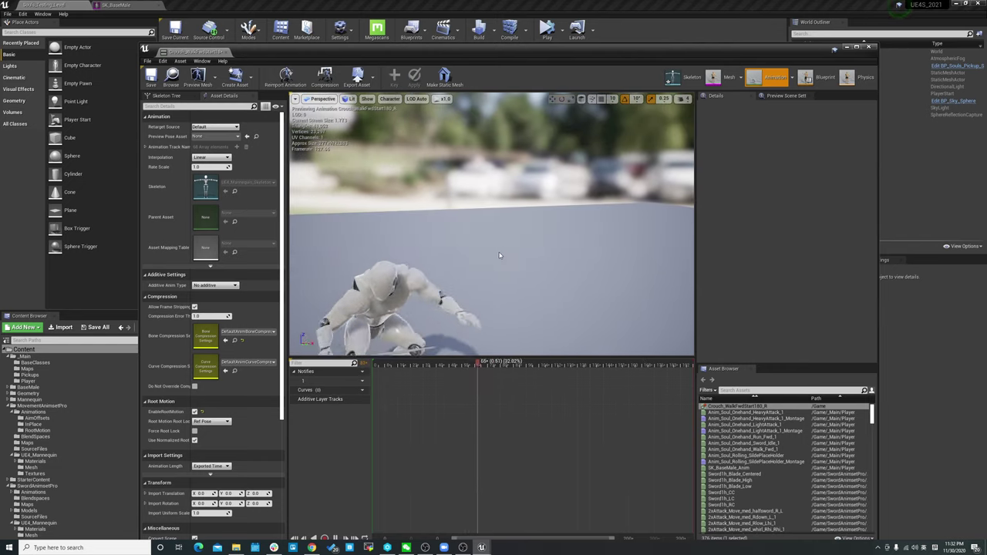
{"action": "right_click_drag", "start_coordinate": [441, 269], "coordinate": [519, 259]}
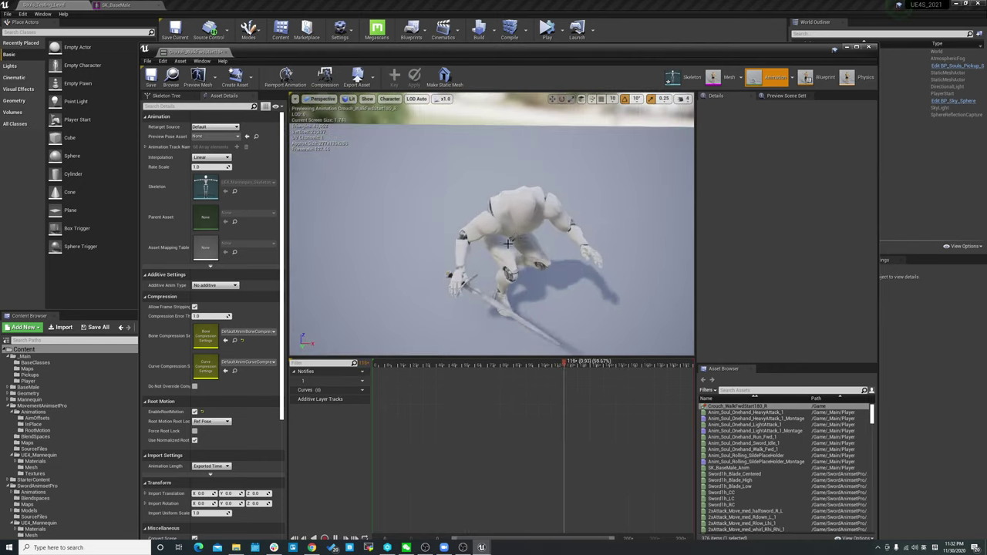
{"action": "right_click_drag", "start_coordinate": [519, 259], "coordinate": [523, 259]}
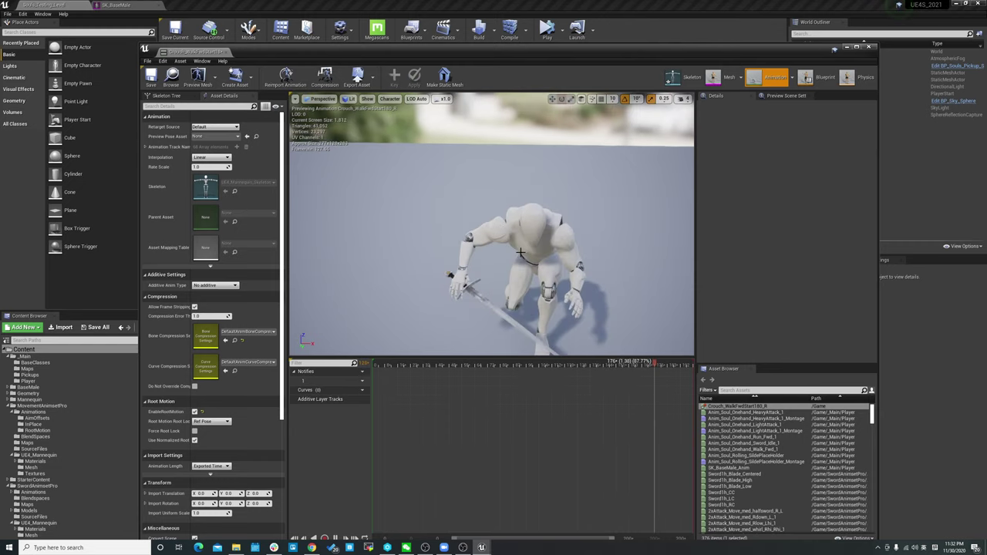
{"action": "scroll", "coordinate": [742, 462], "scroll_direction": "down", "scroll_amount": 3}
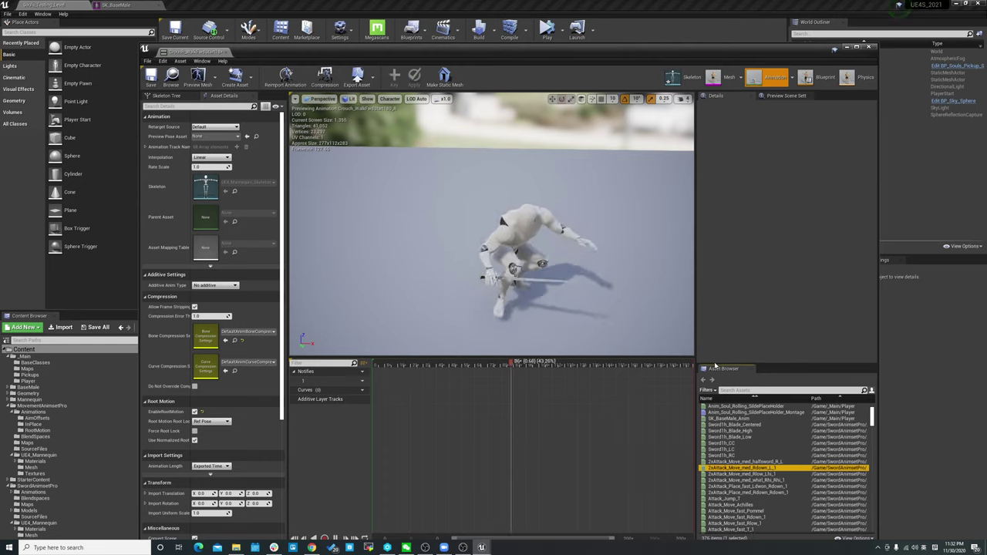
{"action": "scroll", "coordinate": [769, 463], "scroll_direction": "down", "scroll_amount": 2}
Preview Attack_Jump_T, return to Crouch_WalkFwdStart180_R, and close the Animation Editor
{"action": "left_click", "coordinate": [769, 463]}
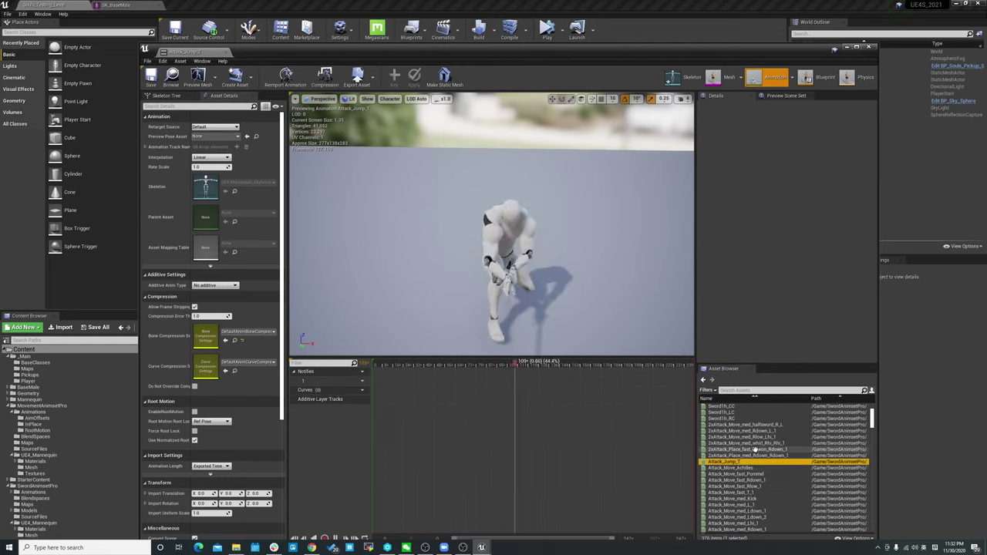
{"action": "scroll", "coordinate": [756, 446], "scroll_direction": "up", "scroll_amount": 5}
{"action": "left_click", "coordinate": [744, 405]}
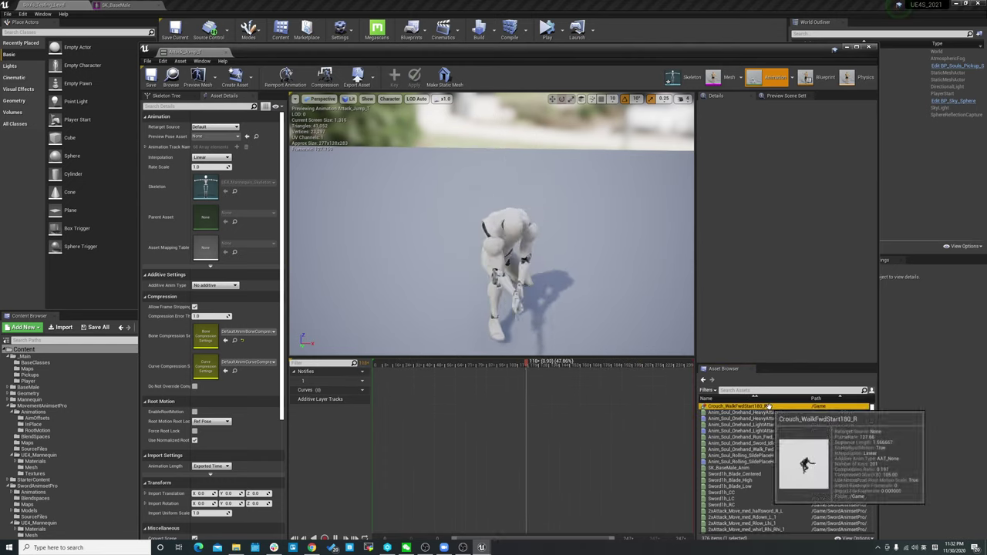
{"action": "left_click", "coordinate": [870, 48]}
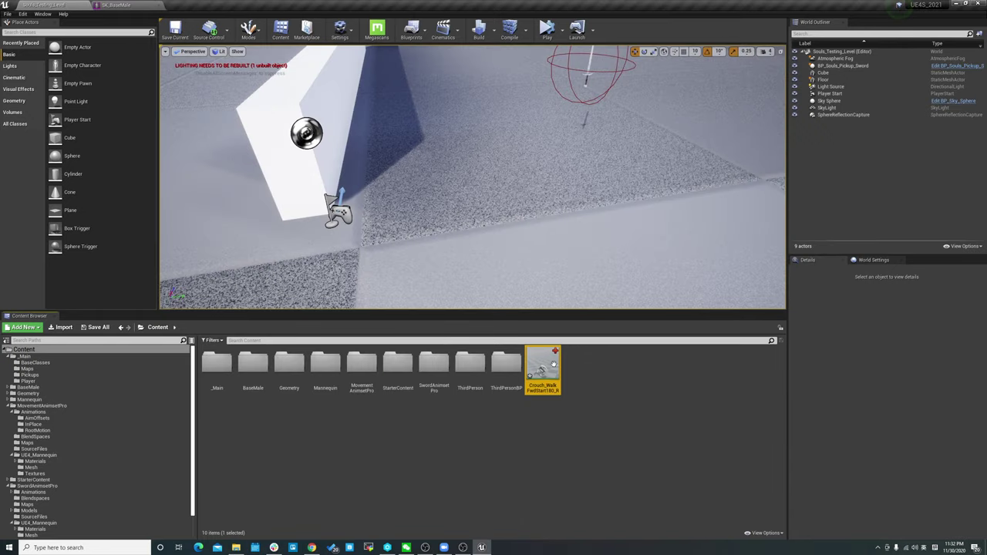
Move the retargeted Crouch_WalkFwdStart180_R into the _Main/Player folder and open that folder
{"action": "mouse_move", "coordinate": [543, 369]}
{"action": "left_mouse_down"}
{"action": "mouse_move", "coordinate": [170, 418]}
{"action": "mouse_move", "coordinate": [35, 382]}
{"action": "left_mouse_up"}
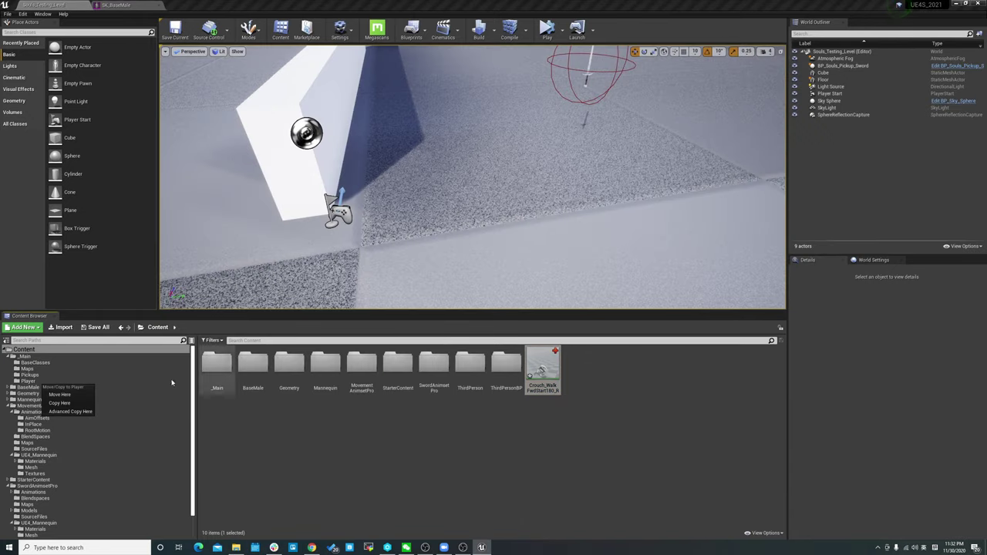
{"action": "left_click", "coordinate": [60, 394]}
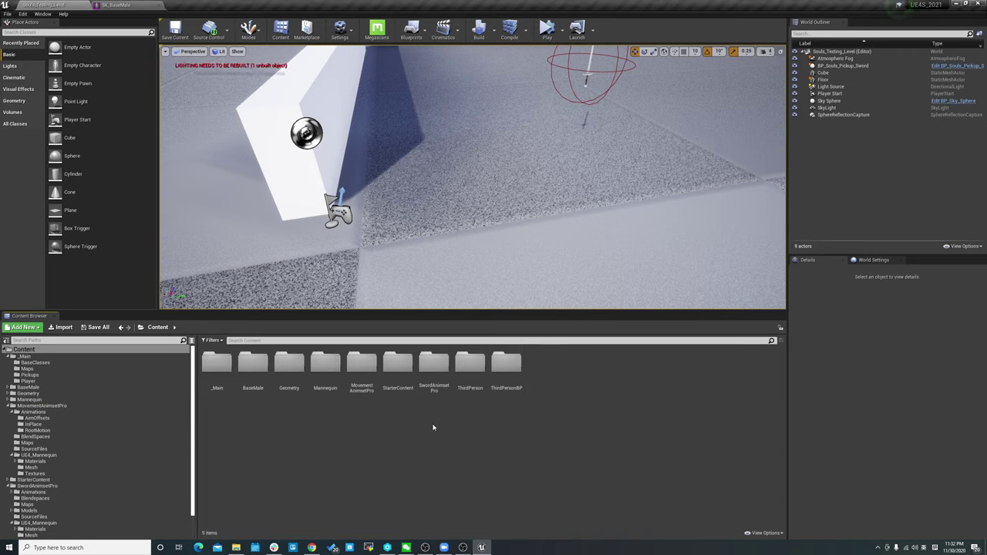
{"action": "left_click", "coordinate": [28, 381]}
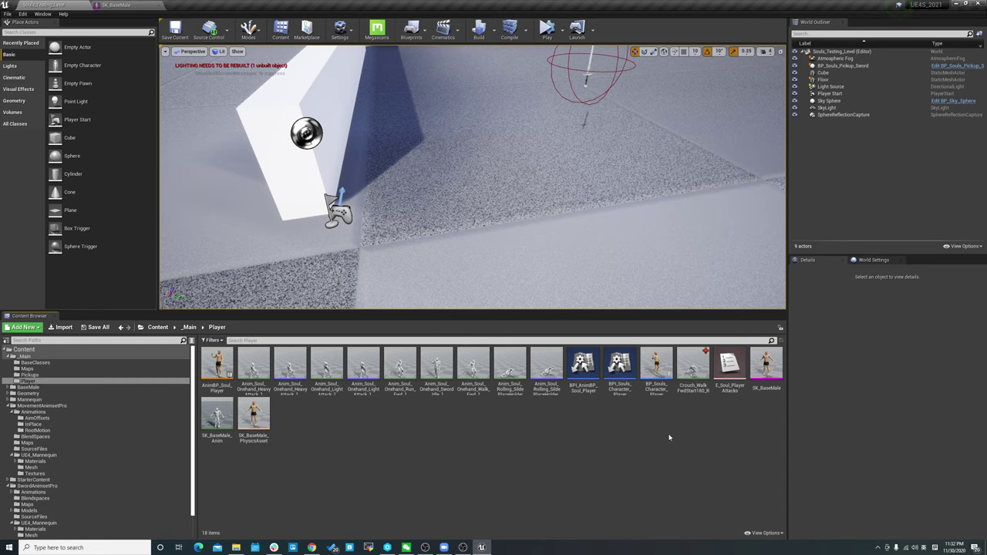
Preview Crouch_WalkFwdStart180_R from SK_BaseMale's animation list, then close both editors
{"action": "left_click", "coordinate": [778, 360]}
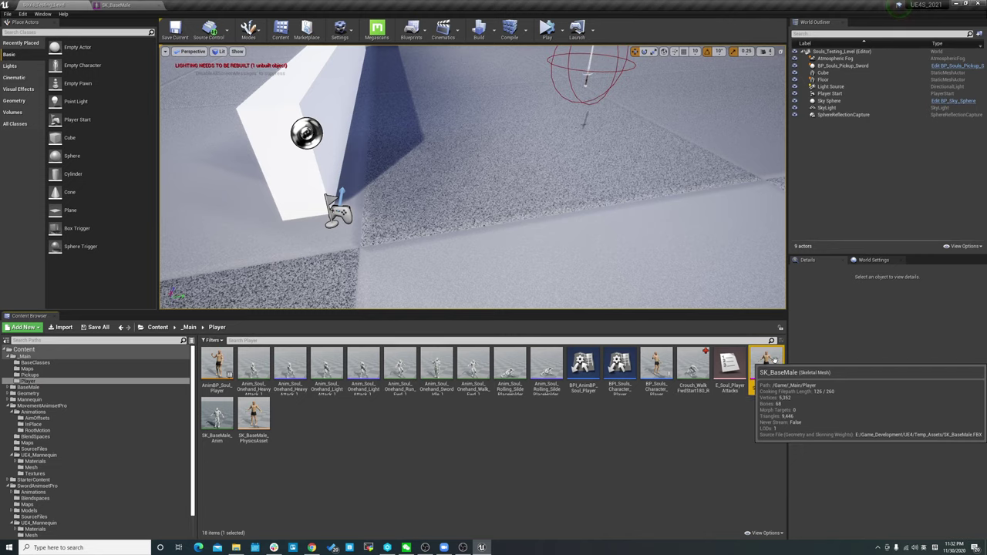
{"action": "double_click", "coordinate": [775, 360]}
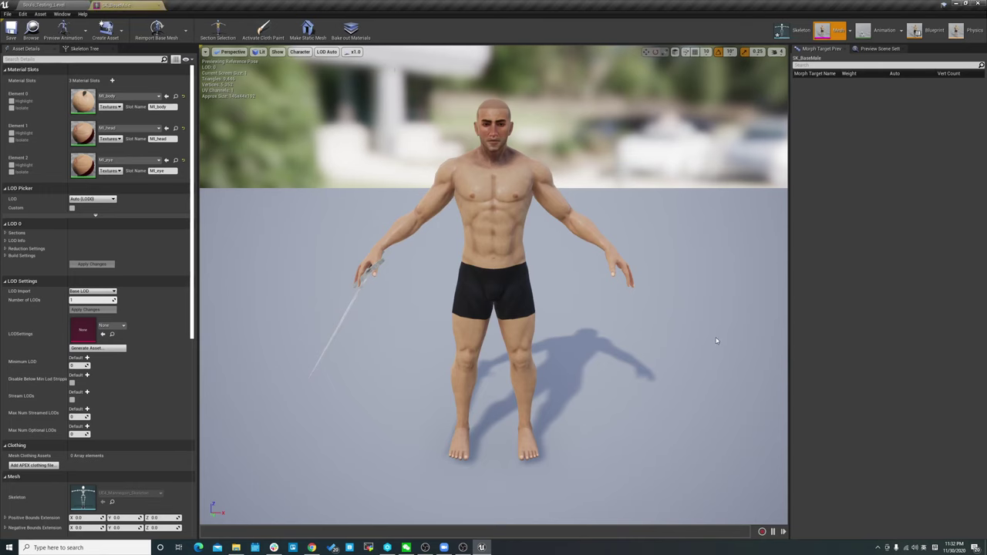
{"action": "left_click", "coordinate": [867, 32]}
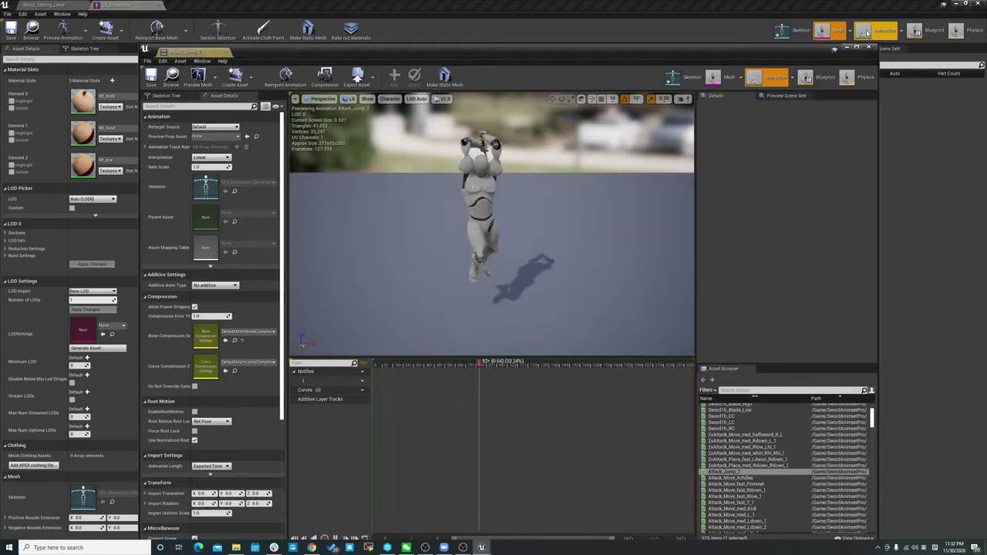
{"action": "scroll", "coordinate": [762, 441], "scroll_direction": "up", "scroll_amount": 2}
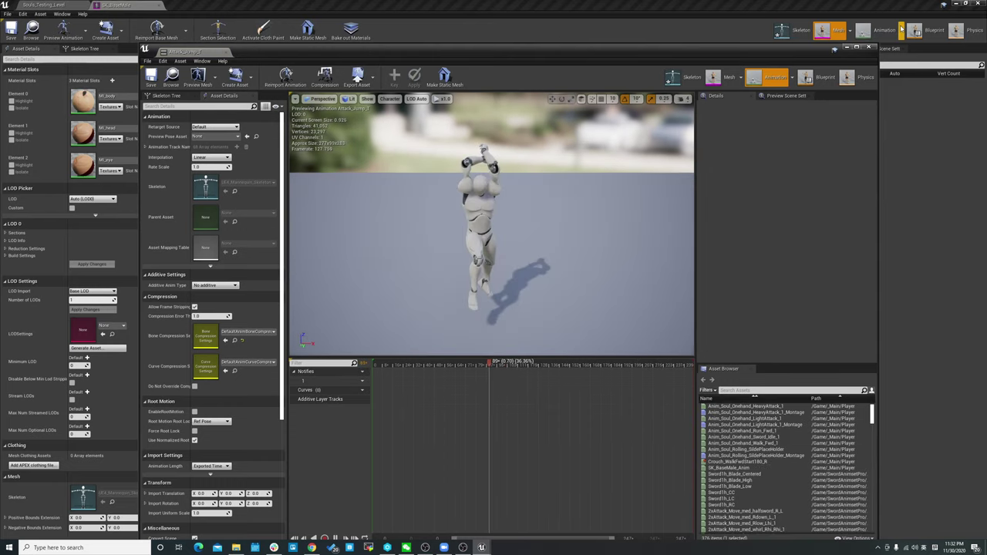
{"action": "left_click", "coordinate": [732, 461]}
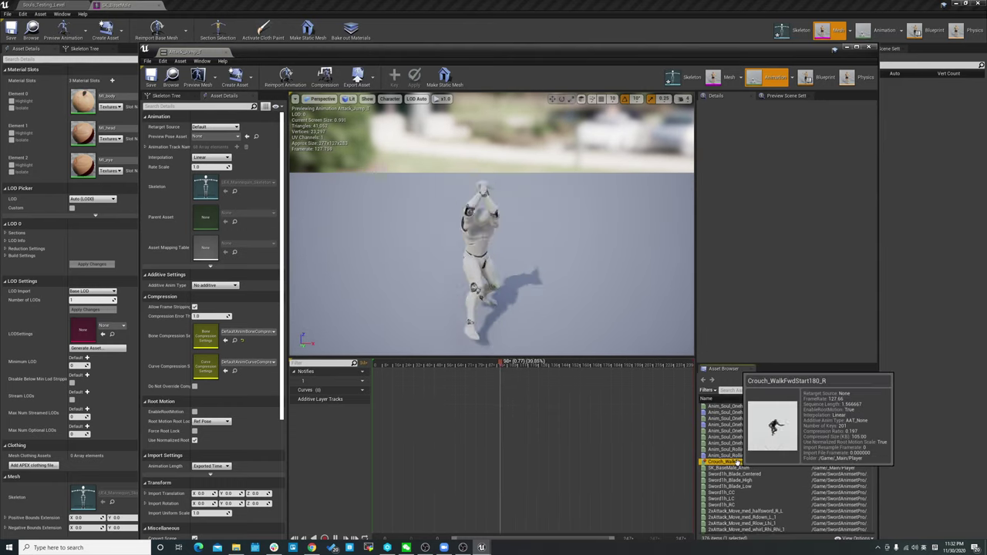
{"action": "double_click", "coordinate": [739, 462]}
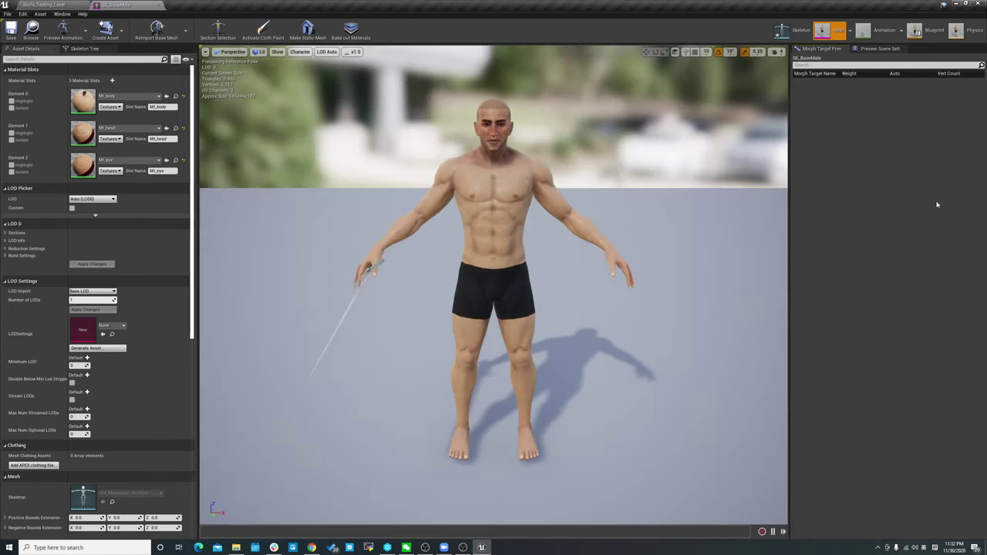
{"action": "left_click", "coordinate": [868, 46]}
{"action": "left_click", "coordinate": [978, 4]}
{"action": "left_click", "coordinate": [690, 368]}
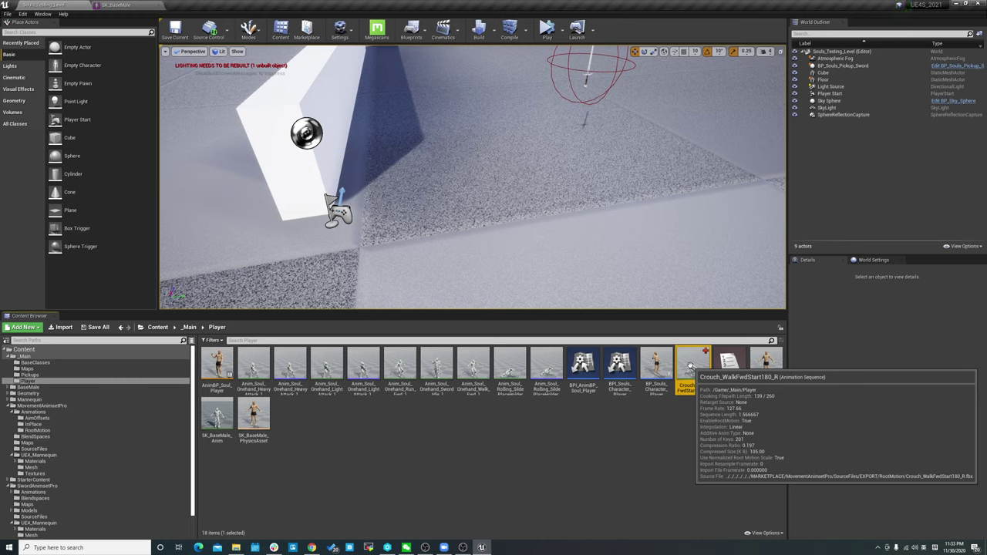
{"action": "left_click", "coordinate": [697, 453]}
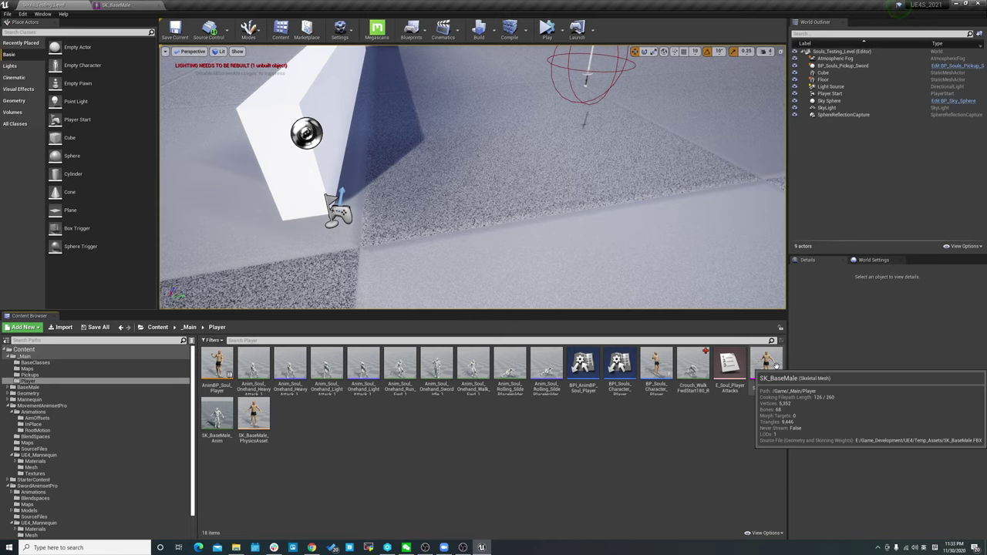
{"action": "left_click", "coordinate": [654, 366]}
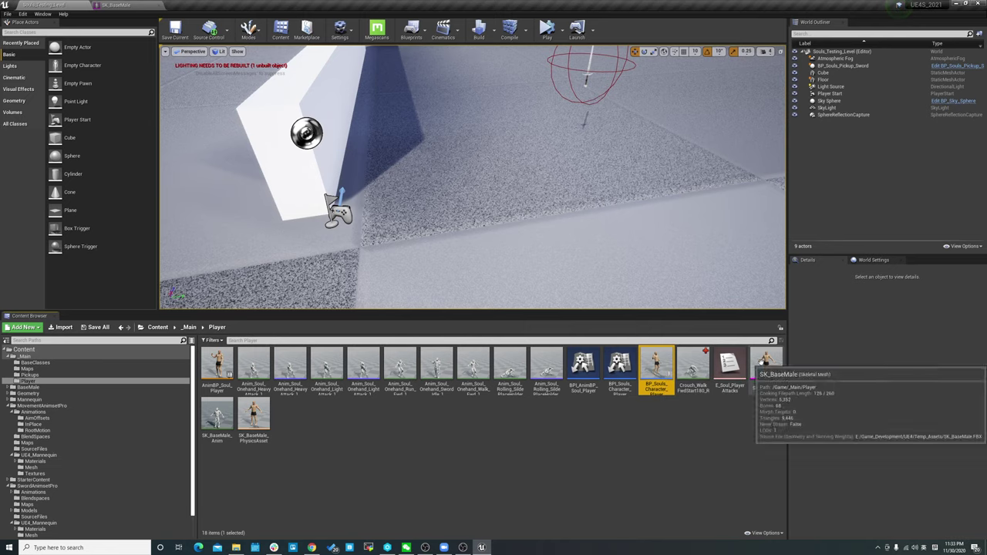
{"action": "left_click", "coordinate": [765, 363]}
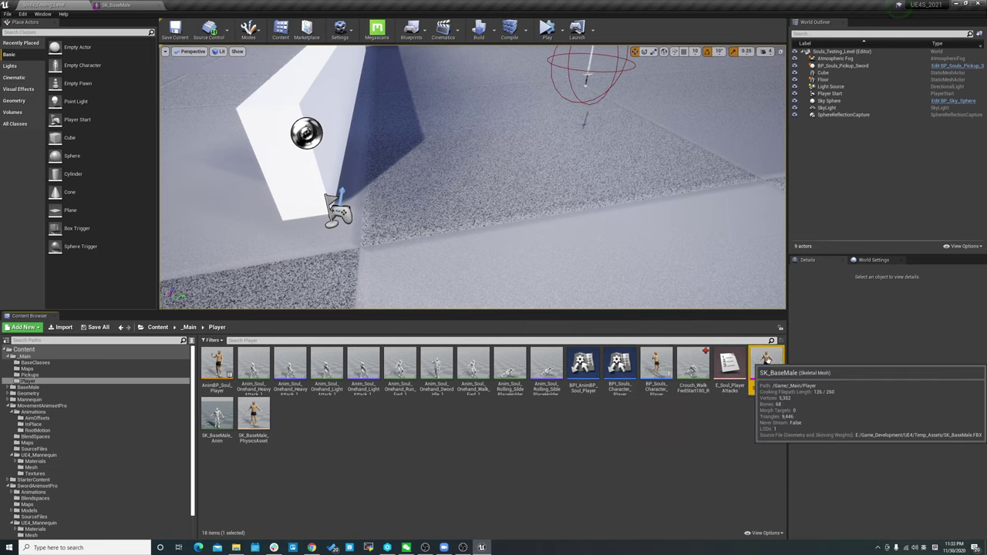
{"action": "left_click", "coordinate": [665, 359]}
{"action": "left_click", "coordinate": [693, 362]}
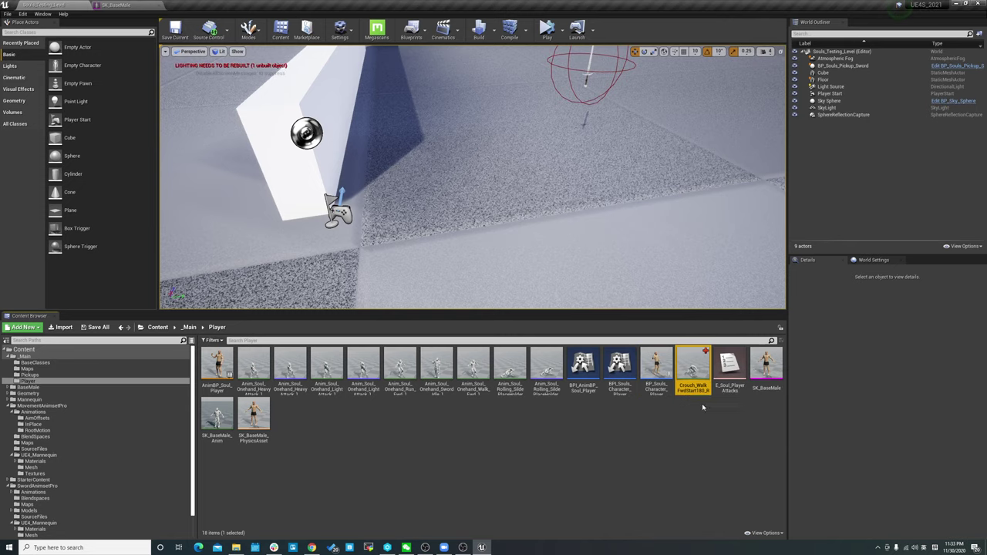
{"action": "left_click", "coordinate": [664, 368]}
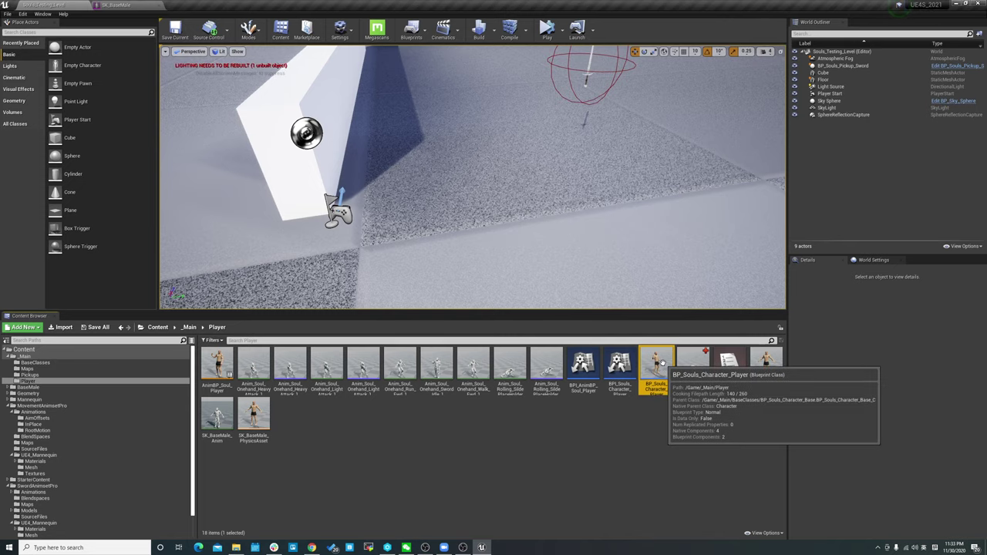
Open BP_Souls_Character_Player and review the Rolling Montage choices without changing them
{"action": "double_click", "coordinate": [663, 363]}
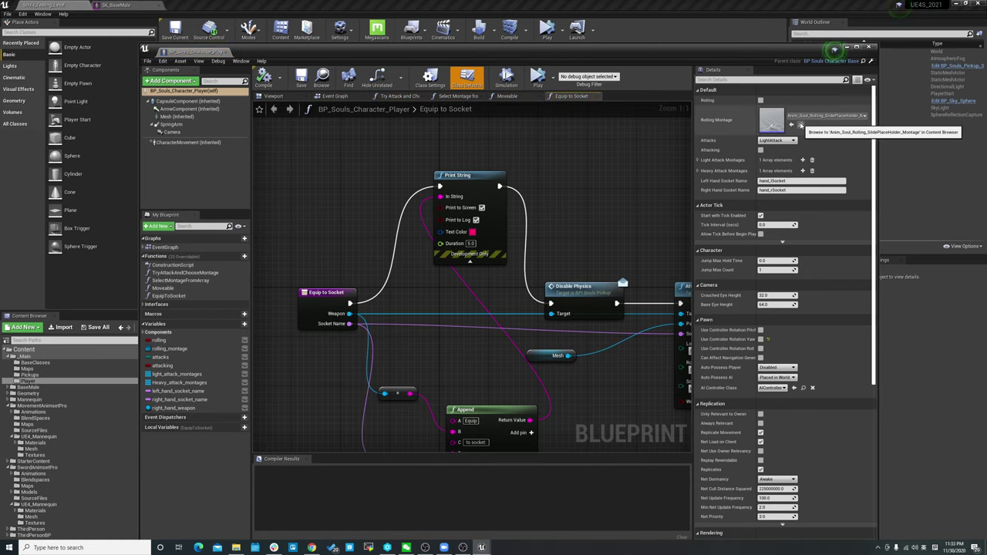
{"action": "left_click", "coordinate": [810, 115]}
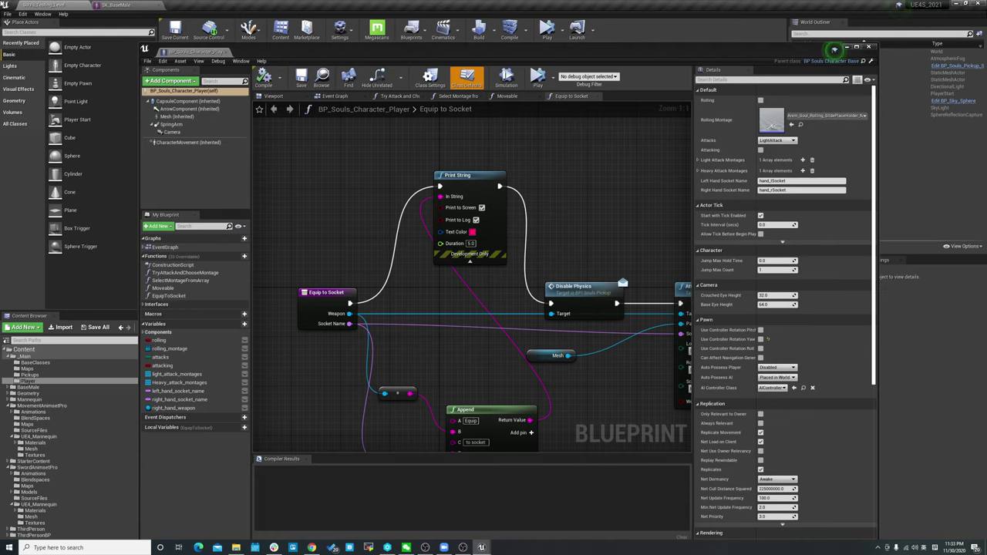
{"action": "left_click", "coordinate": [136, 6]}
{"action": "left_click", "coordinate": [138, 6]}
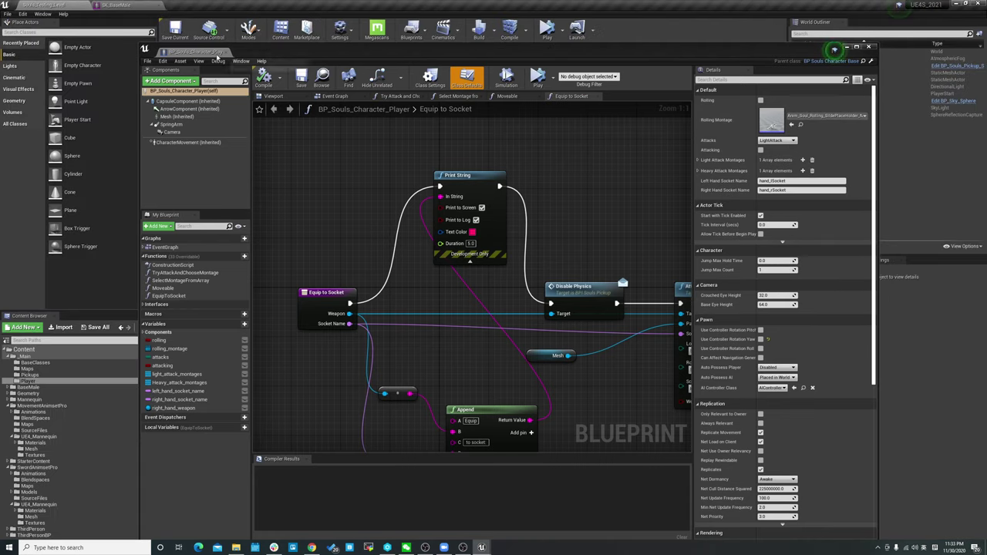
Create Crouch_WalkFwdStart180_R_Montage from the crouch walk animation, keeping the default name
{"action": "left_click", "coordinate": [226, 52]}
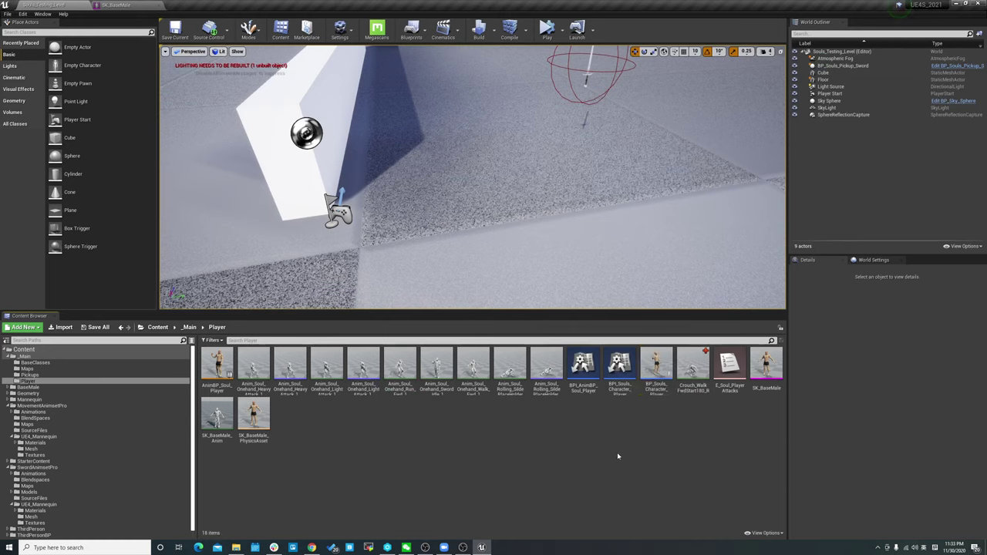
{"action": "right_click", "coordinate": [693, 362]}
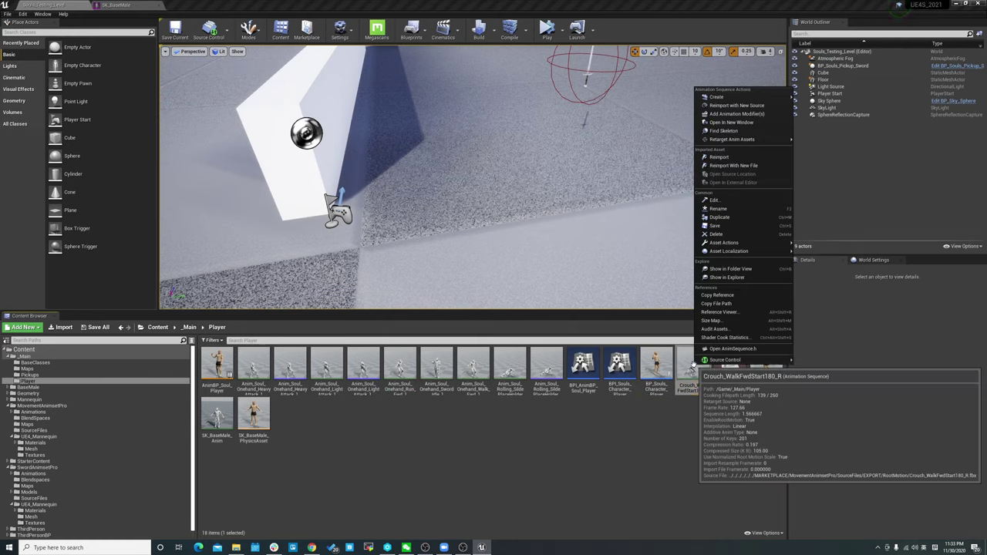
{"action": "left_click", "coordinate": [693, 366]}
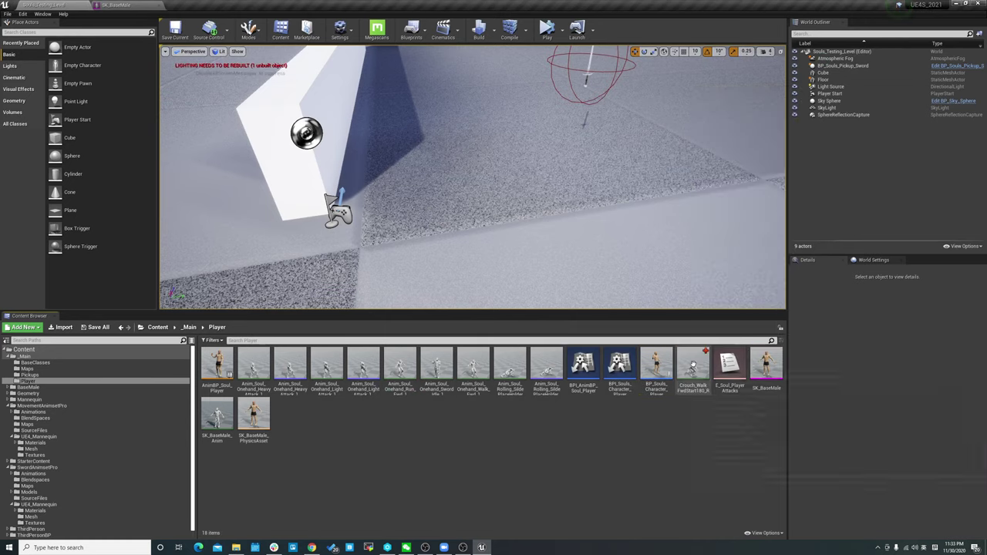
{"action": "right_click", "coordinate": [693, 366]}
{"action": "mouse_move", "coordinate": [787, 97]}
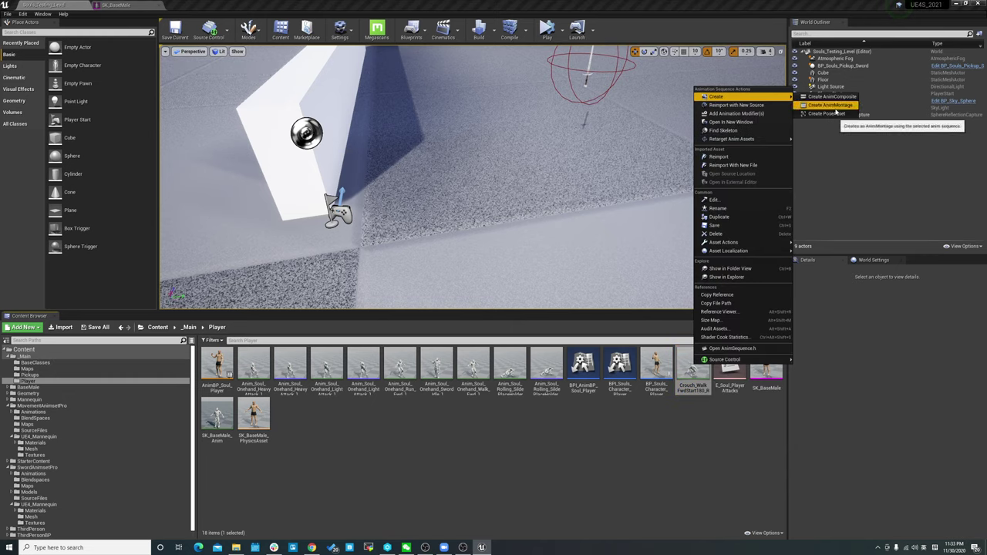
{"action": "left_click", "coordinate": [833, 105]}
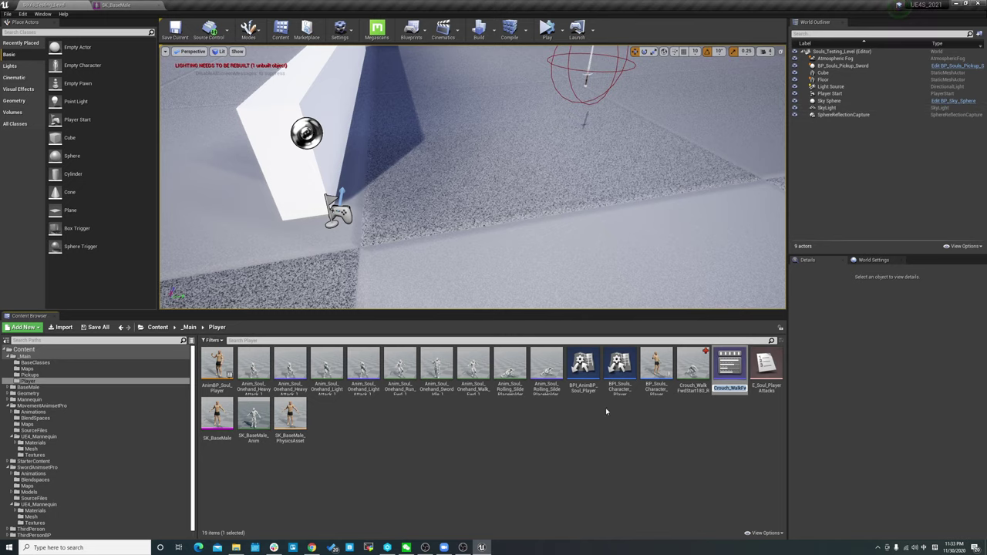
{"action": "key", "text": "Return"}
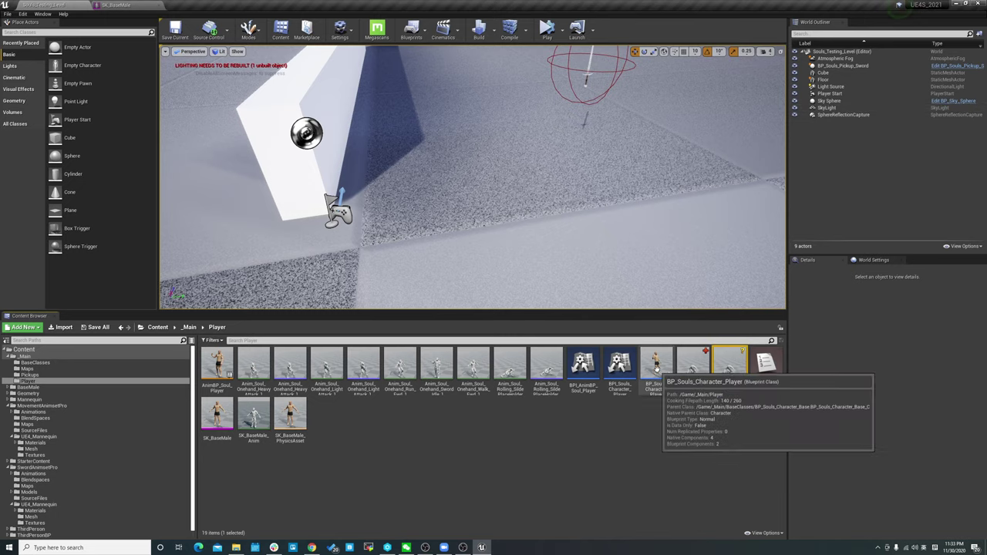
Set BP_Souls_Character_Player's Rolling Montage to Crouch_WalkFwdStart180_R_Montage, check out, save, and close it
{"action": "double_click", "coordinate": [656, 364]}
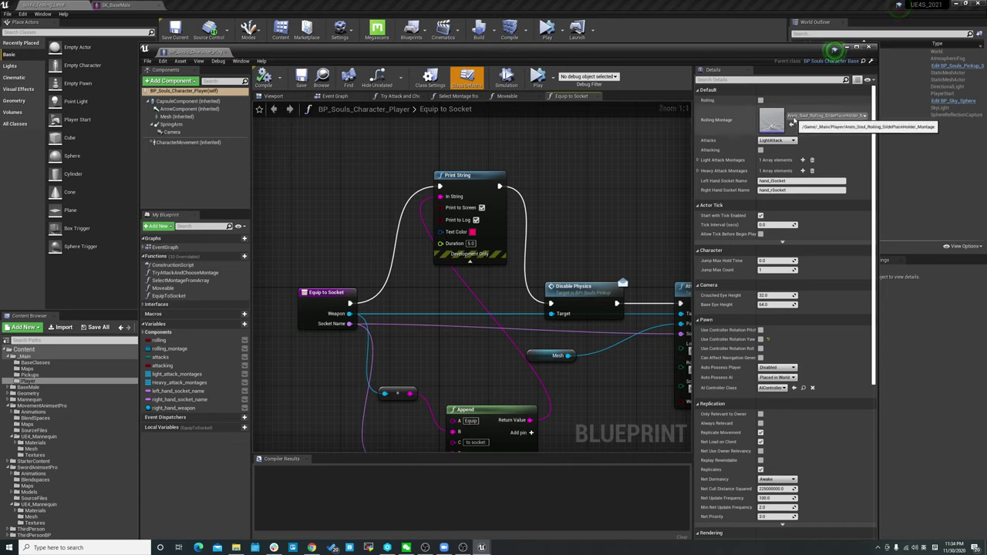
{"action": "left_click", "coordinate": [825, 115]}
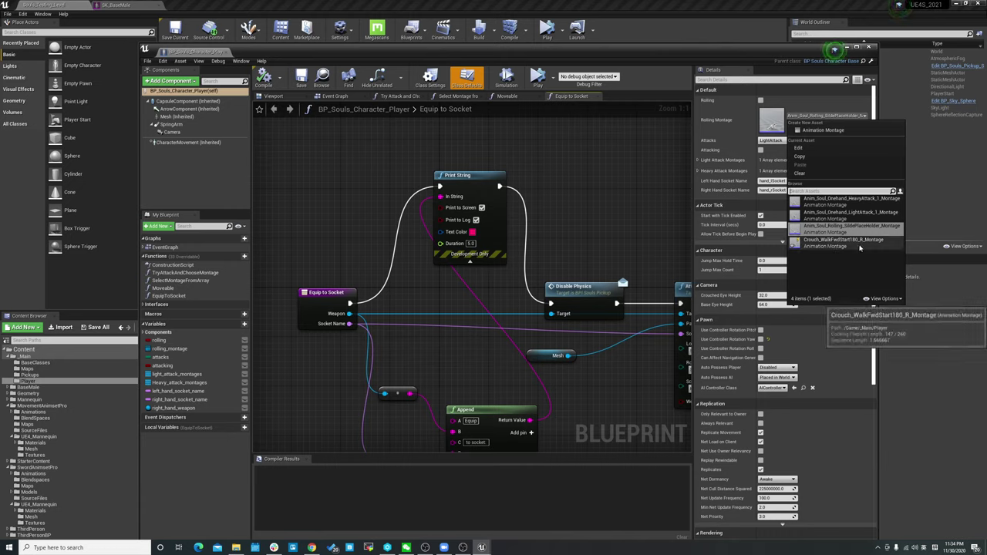
{"action": "left_click", "coordinate": [860, 245]}
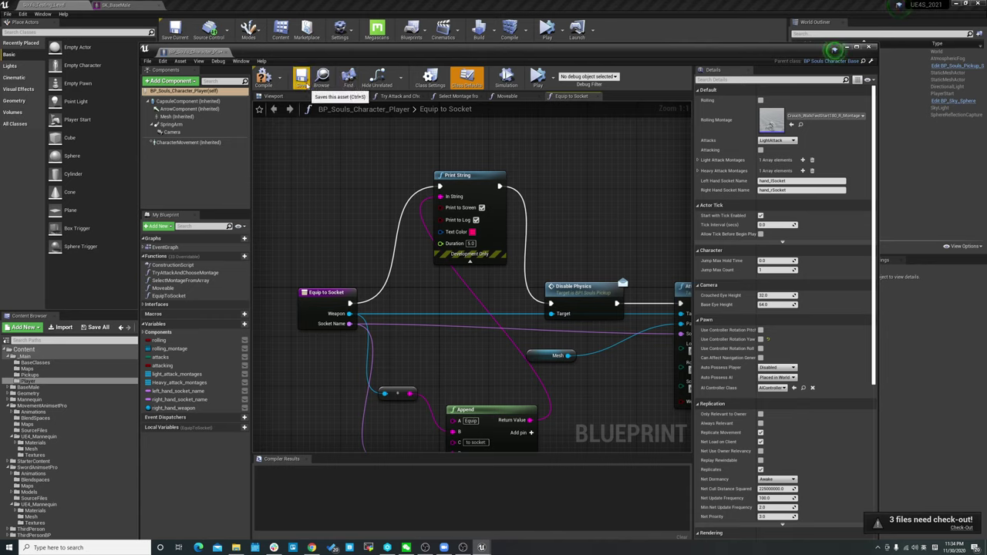
{"action": "left_click", "coordinate": [305, 83]}
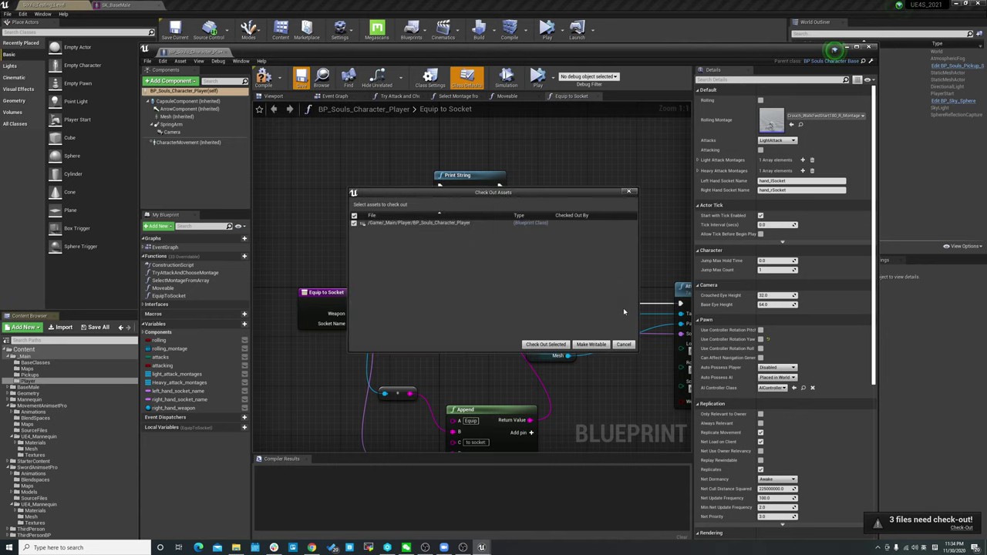
{"action": "left_click", "coordinate": [623, 344]}
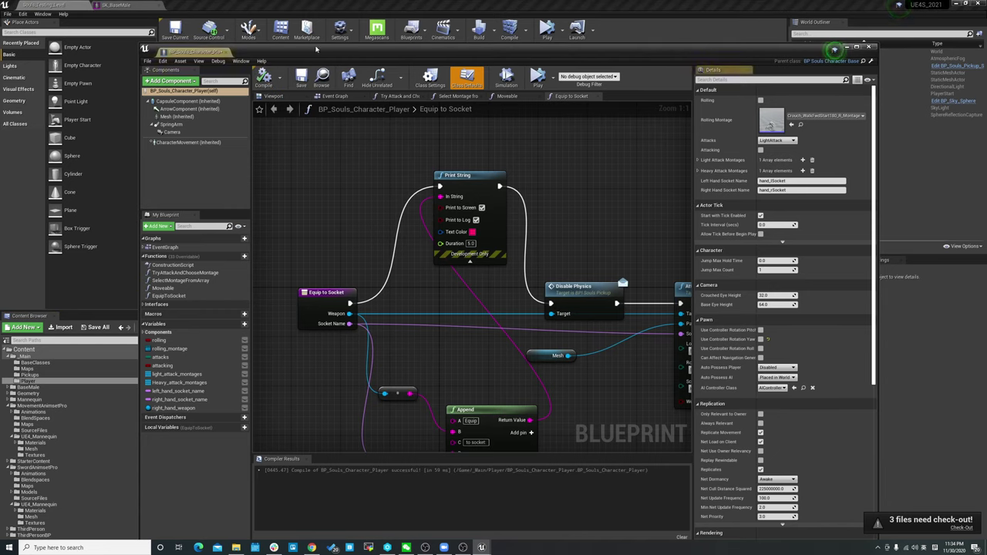
{"action": "left_click", "coordinate": [868, 48]}
Give Crouch_WalkFwdStart180_R_Montage's track the DefaultGroup.UpperBody slot, then close the montage editor
{"action": "double_click", "coordinate": [739, 369]}
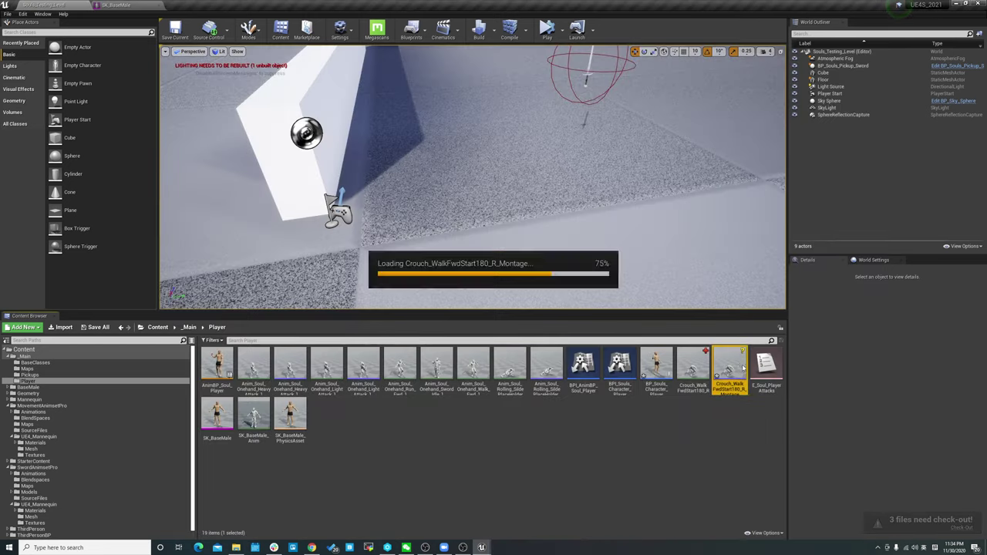
{"action": "left_click", "coordinate": [356, 386]}
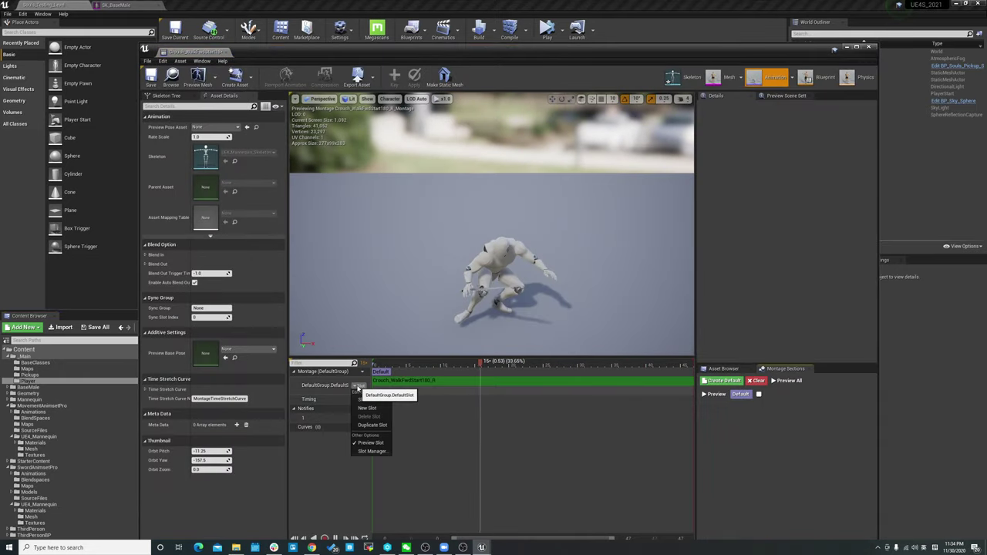
{"action": "left_click", "coordinate": [356, 386]}
{"action": "left_click", "coordinate": [356, 386]}
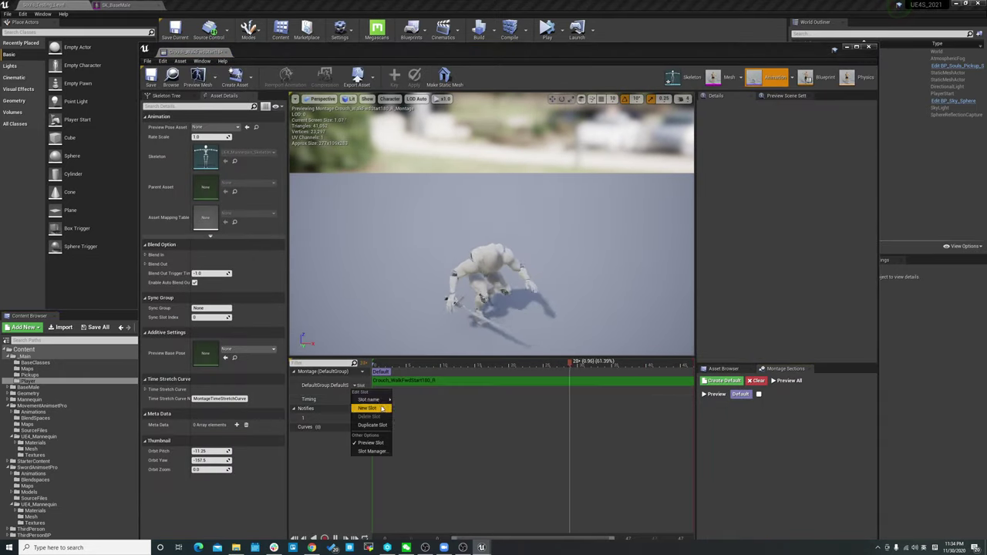
{"action": "mouse_move", "coordinate": [377, 399]}
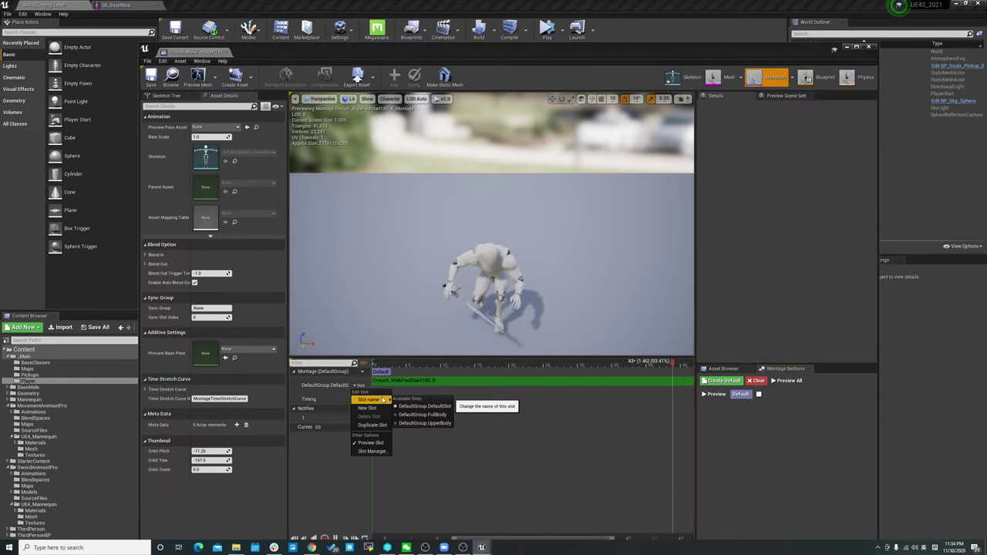
{"action": "left_click", "coordinate": [431, 424]}
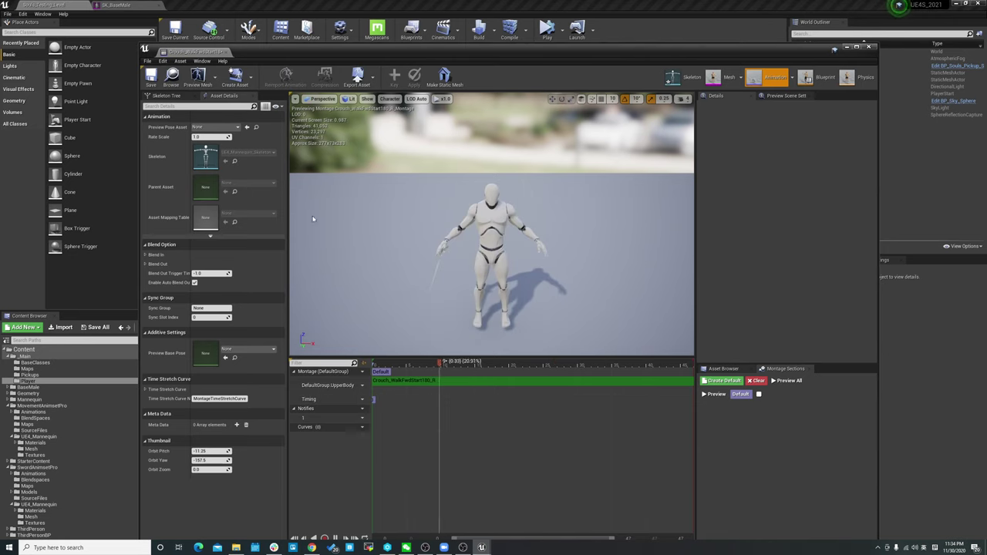
{"action": "left_click", "coordinate": [226, 52]}
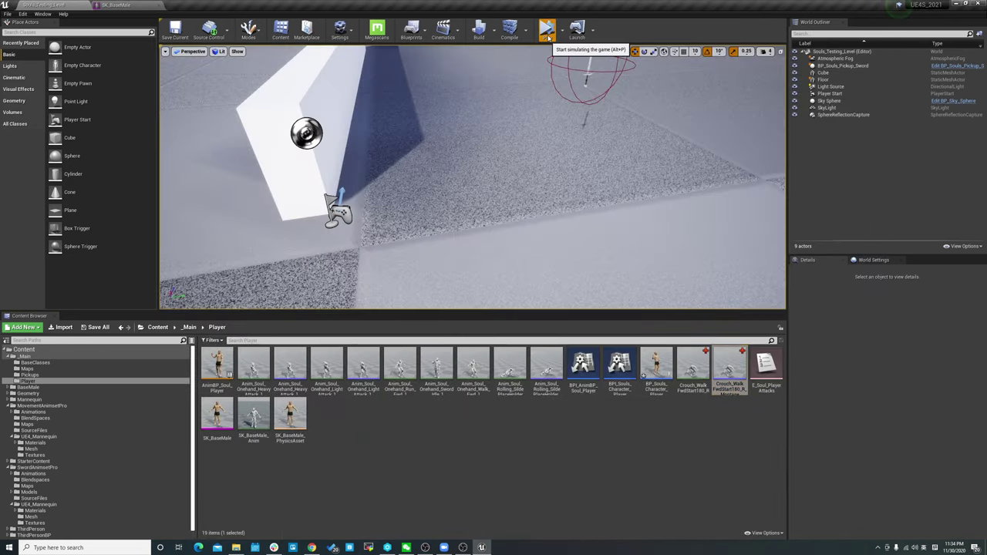
Play the level, testing run (W), roll (Space) and crouch walk (C), then stop with Esc
{"action": "left_click", "coordinate": [547, 29]}
{"action": "key", "text": "w"}
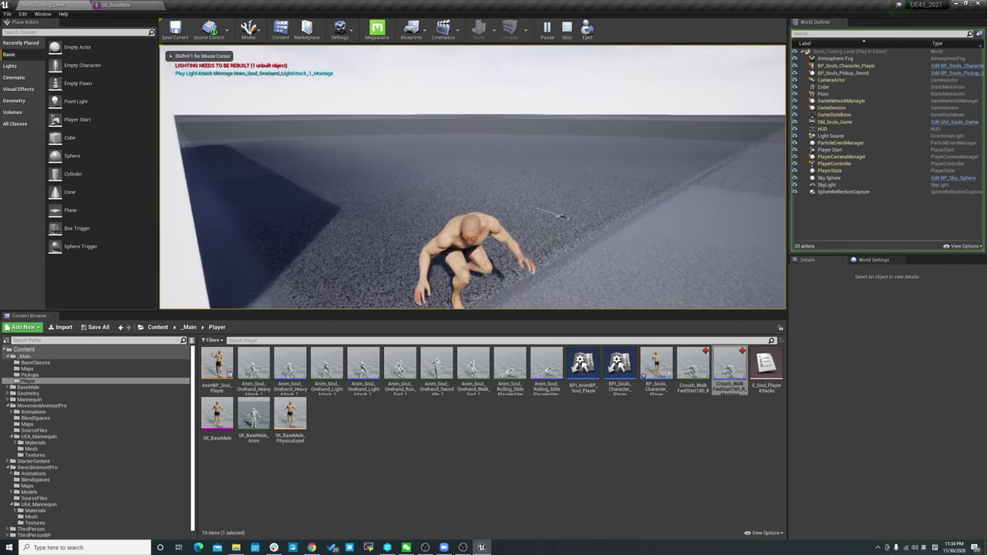
{"action": "key", "text": "w"}
{"action": "key", "text": "space"}
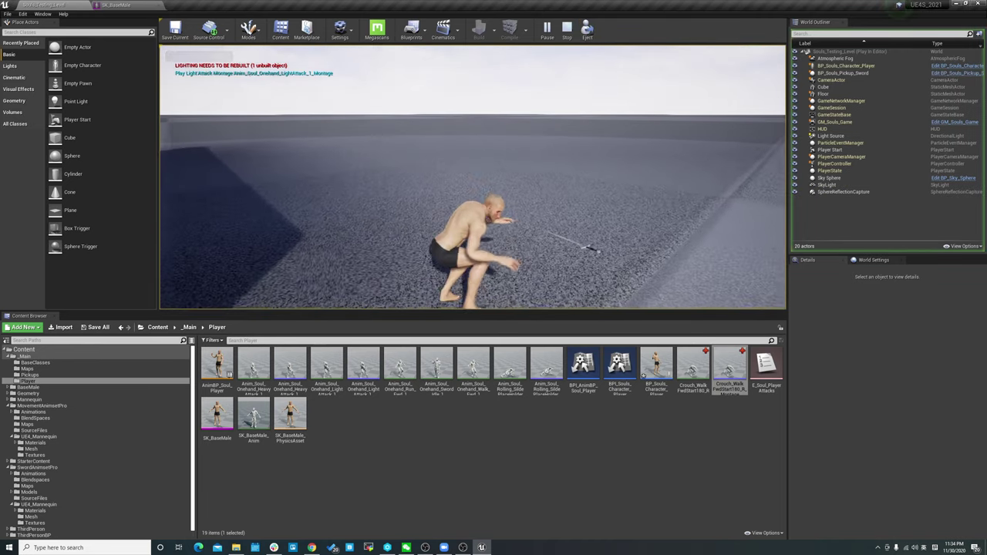
{"action": "key", "text": "w"}
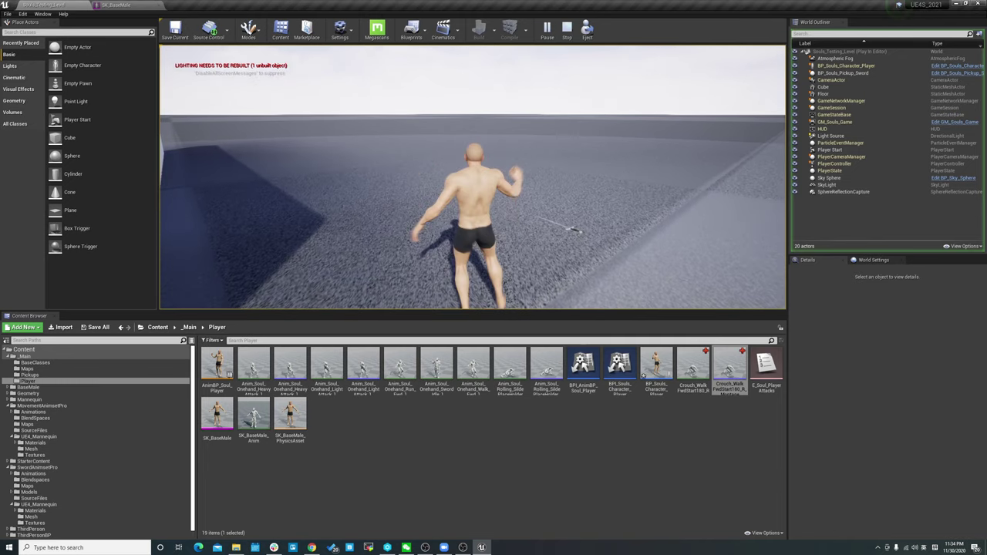
{"action": "key", "text": "c"}
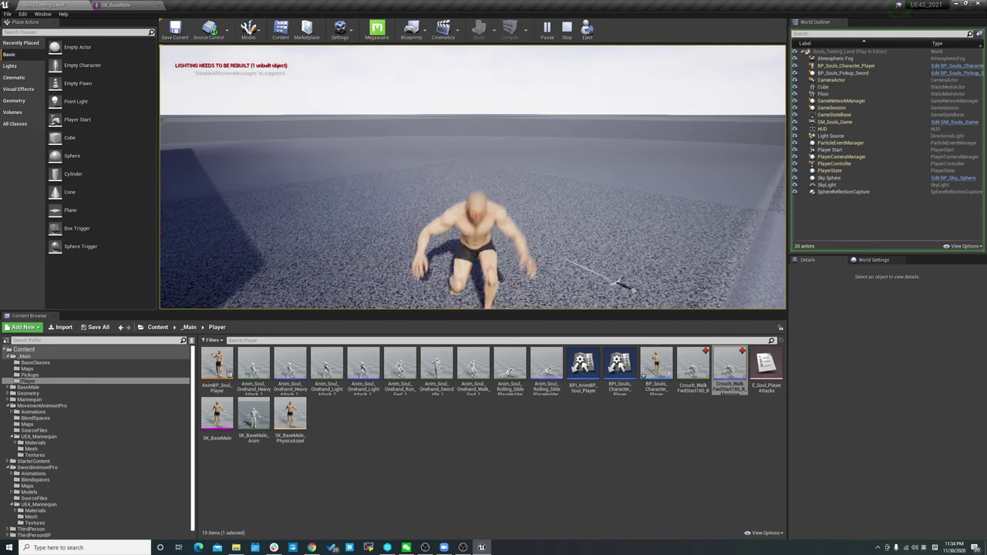
{"action": "key", "text": "c"}
{"action": "key", "text": "Escape"}
{"action": "right_click_drag", "start_coordinate": [627, 153], "coordinate": [586, 154]}
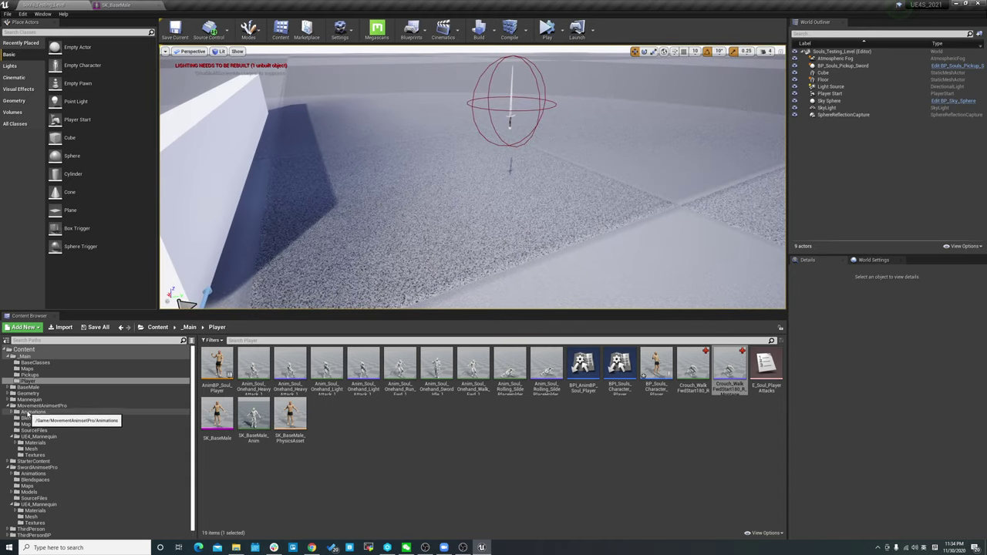
Browse _Main/Player, then open MovementAnimsetPro/UE4_Mannequin/Mesh showing SK_Mannequin and UE4_Mannequin_Skeleton
{"action": "left_click", "coordinate": [31, 406]}
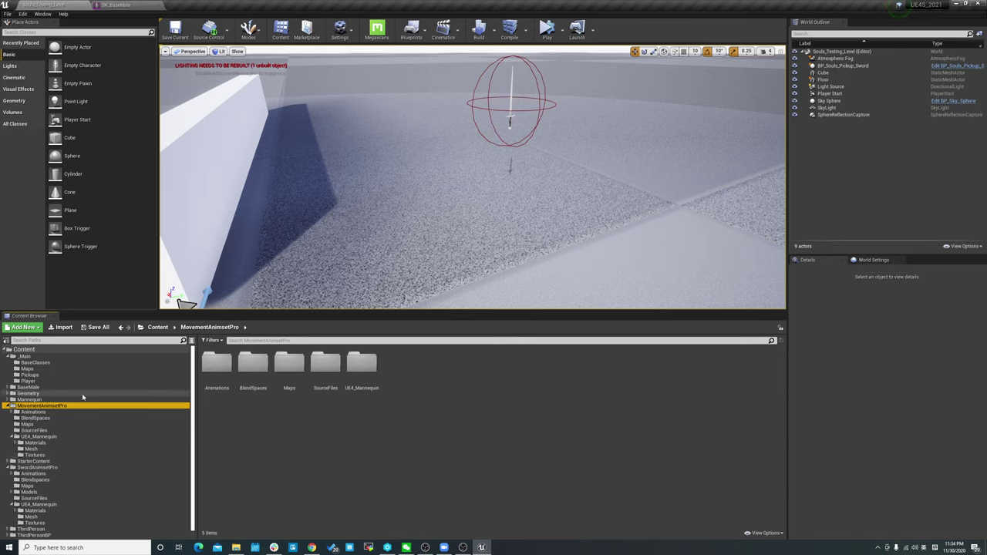
{"action": "left_click", "coordinate": [27, 356]}
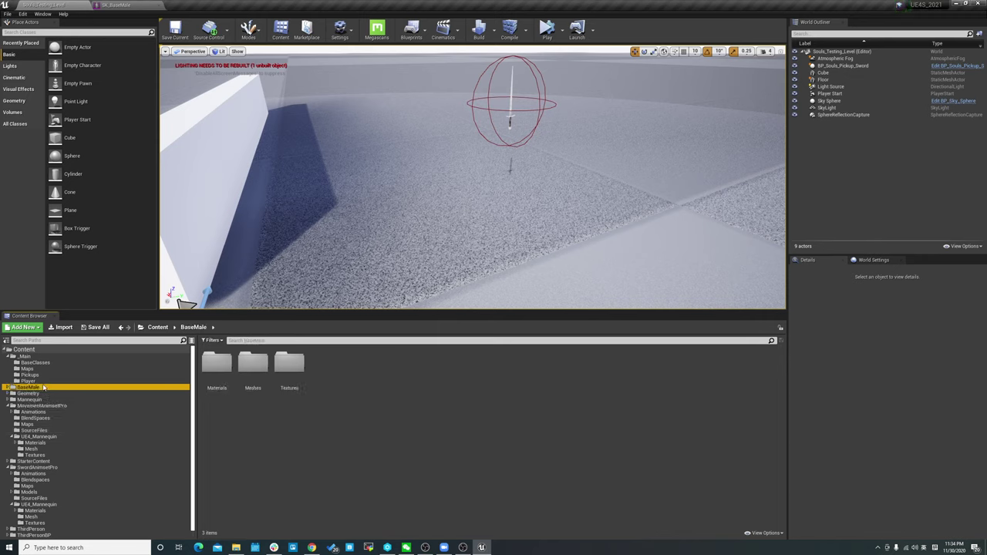
{"action": "left_click", "coordinate": [28, 382]}
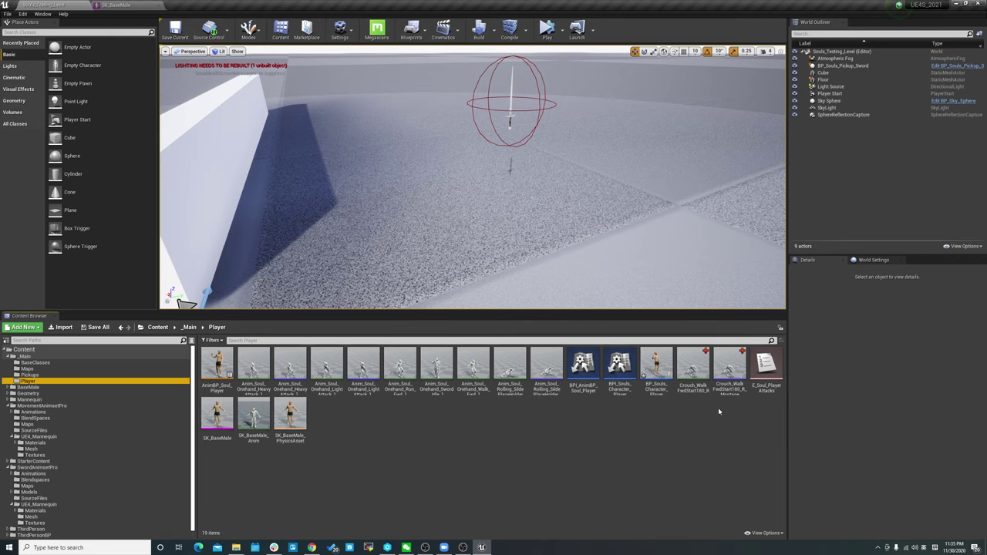
{"action": "right_click_drag", "start_coordinate": [381, 223], "coordinate": [382, 222]}
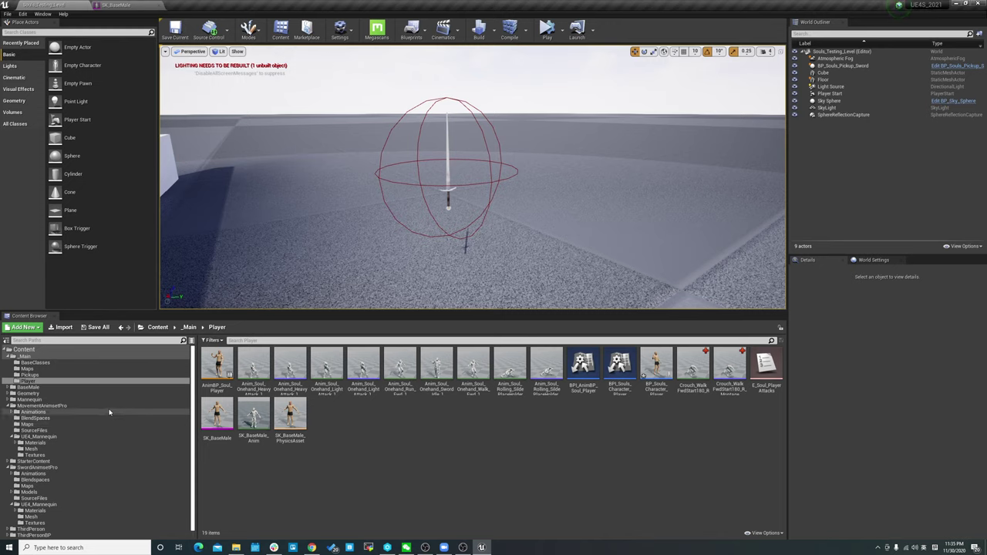
{"action": "left_click", "coordinate": [63, 448]}
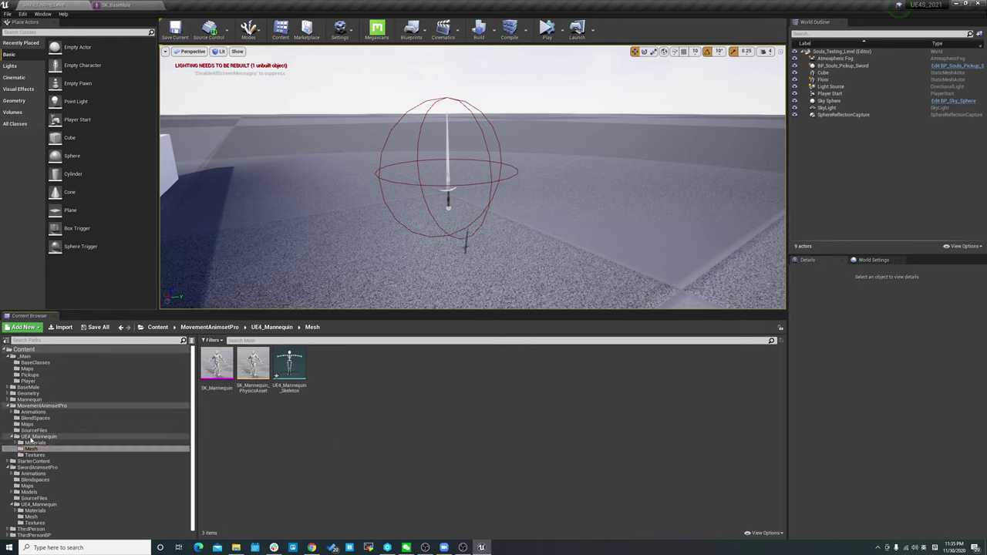
Open UE4_Mannequin_Skeleton and view its retarget T-pose, closing without saving
{"action": "double_click", "coordinate": [290, 364]}
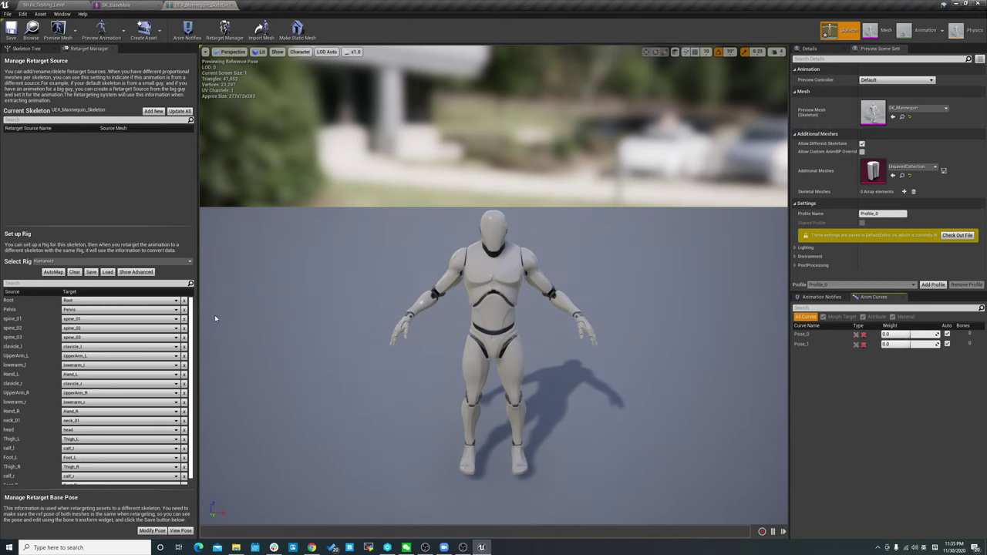
{"action": "left_click", "coordinate": [185, 531]}
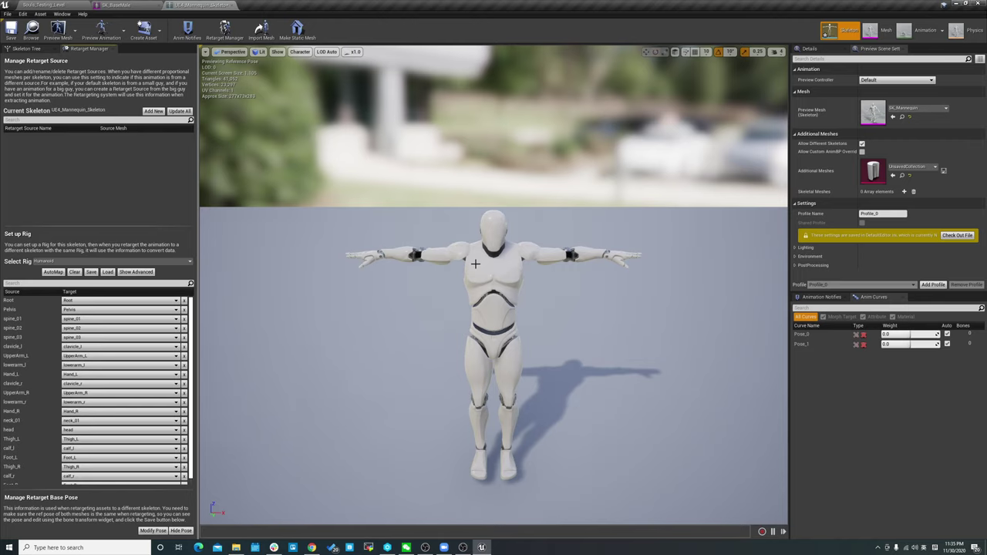
{"action": "left_click", "coordinate": [981, 6]}
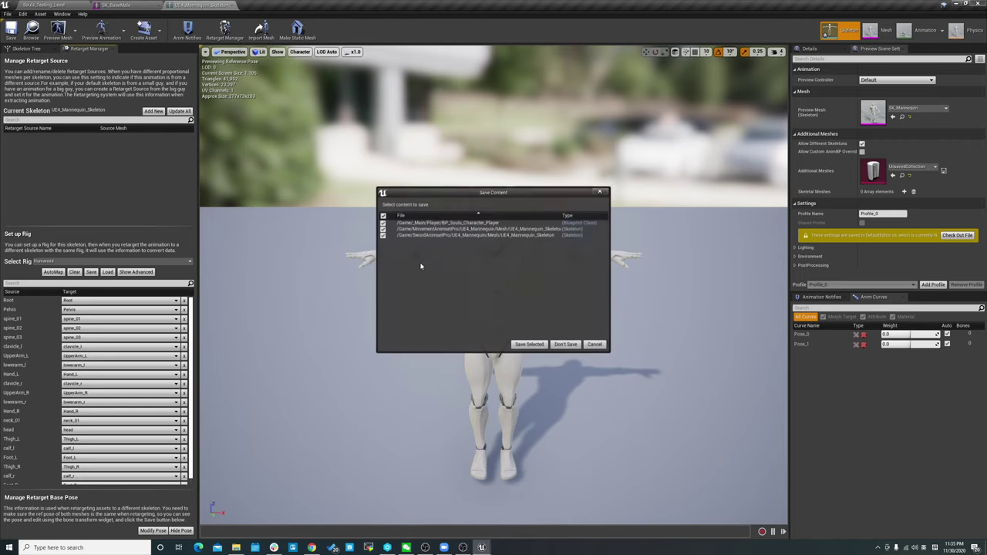
{"action": "left_click", "coordinate": [594, 347]}
{"action": "left_click_drag", "start_coordinate": [183, 9], "coordinate": [201, 8]}
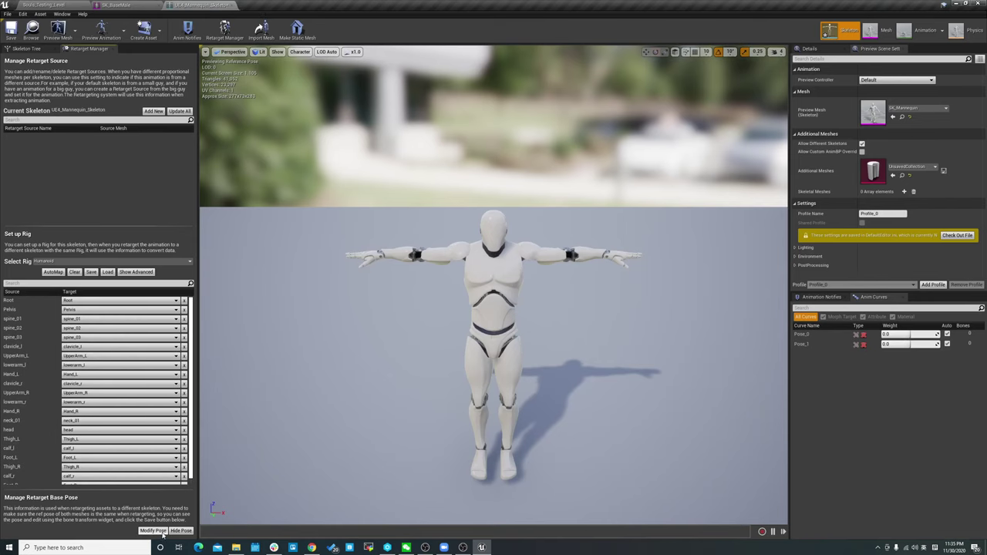
Look at the Modify Pose options for picking a base pose asset, then return to Souls_Testing_Level
{"action": "left_click", "coordinate": [152, 530]}
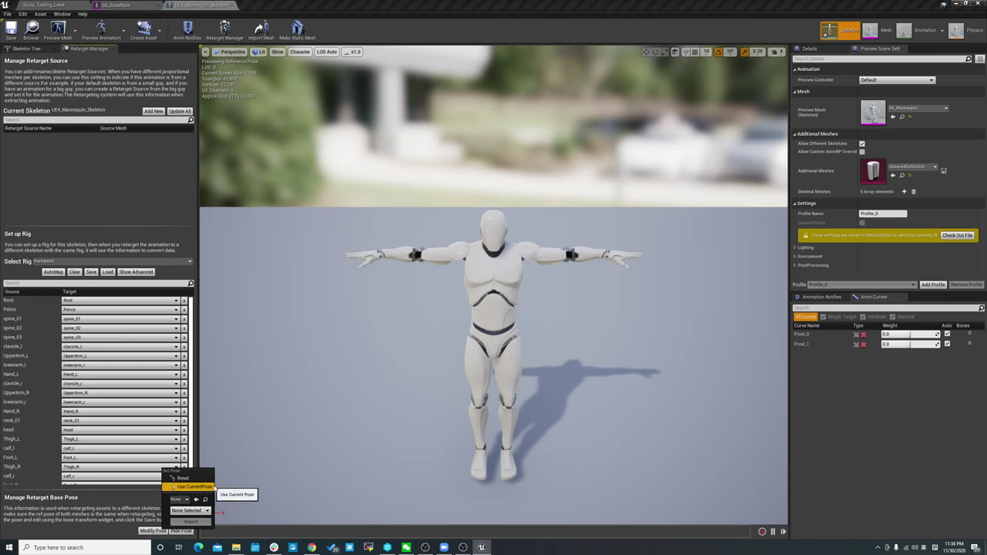
{"action": "left_click", "coordinate": [185, 500]}
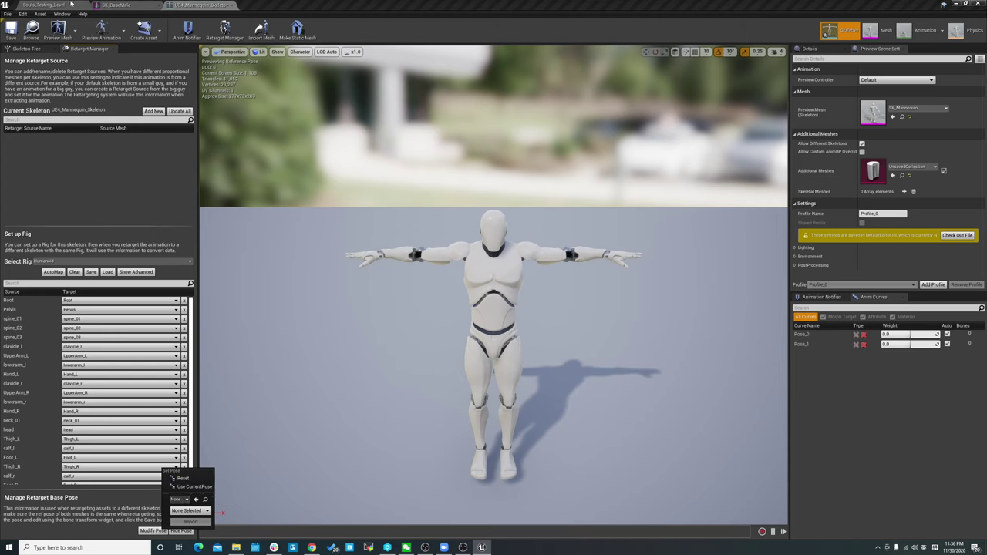
{"action": "left_click", "coordinate": [44, 5]}
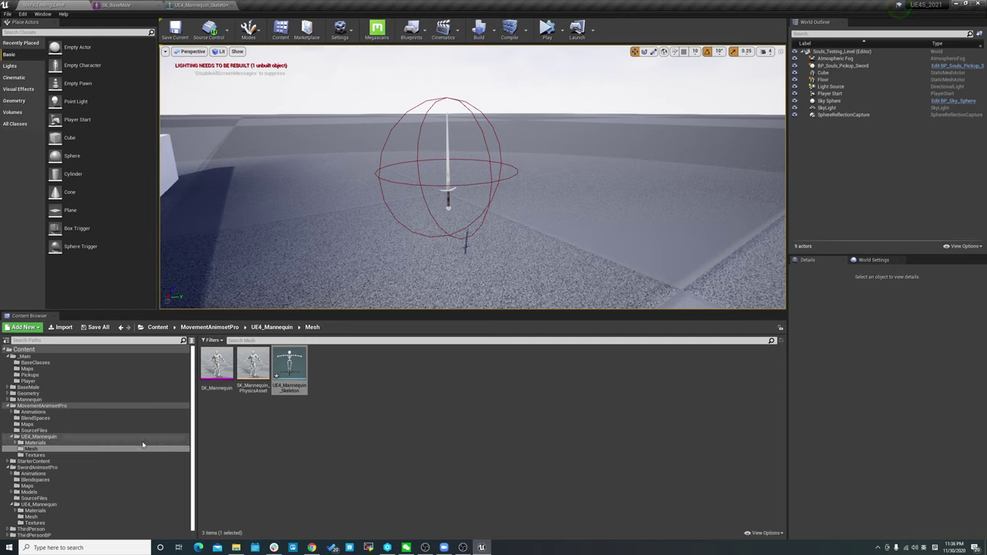
Dismiss the asset menu and show the UE4_Mannequin folder's Materials, Mesh and Textures subfolders
{"action": "right_click", "coordinate": [307, 411]}
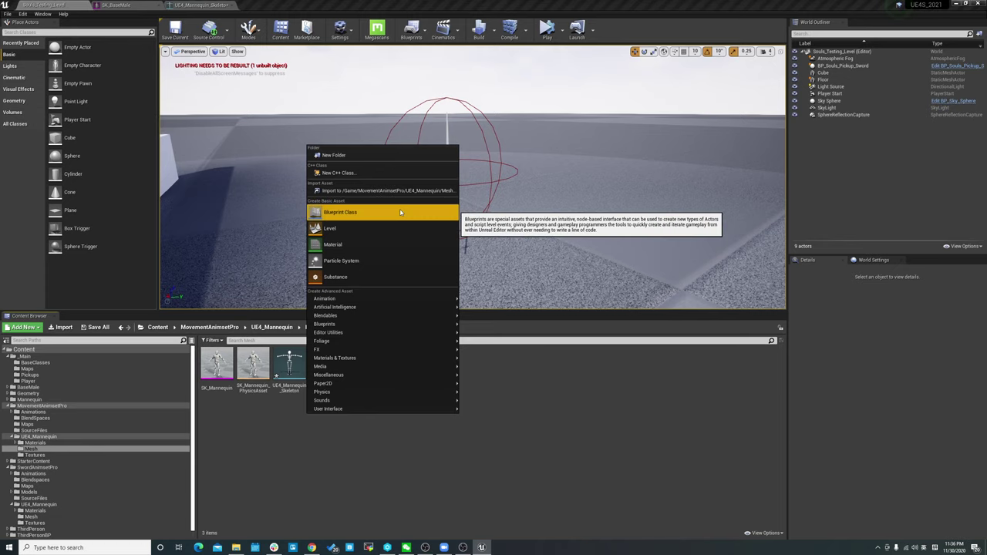
{"action": "left_click", "coordinate": [110, 438]}
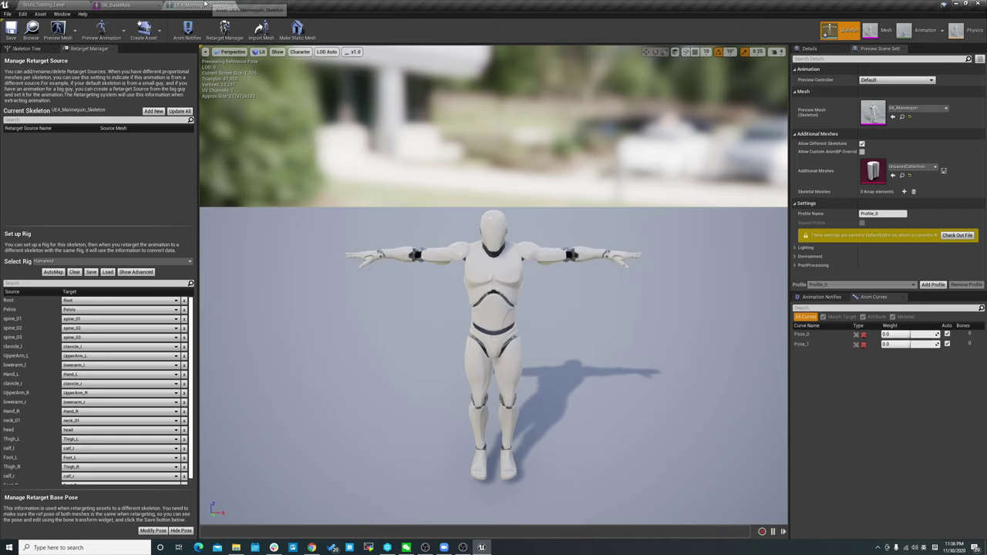
Reopen UE4_Mannequin_Skeleton and check the Modify Pose asset options on its T-pose retarget base
{"action": "left_click", "coordinate": [201, 4]}
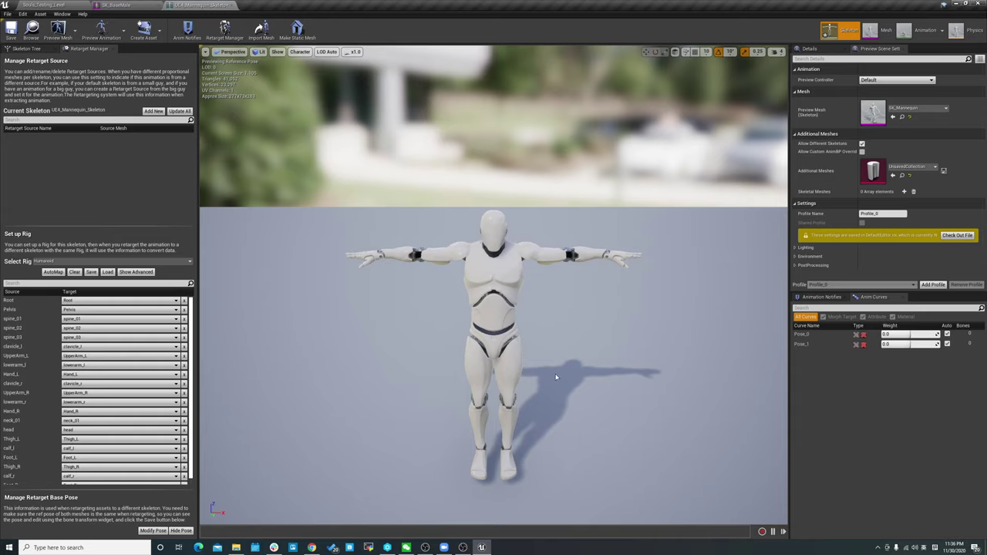
{"action": "left_click", "coordinate": [152, 531]}
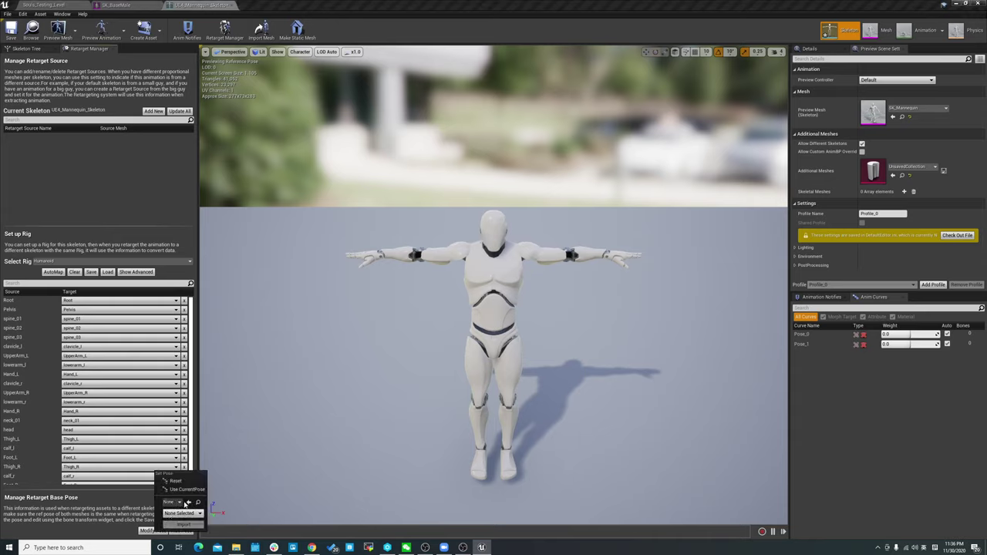
{"action": "left_click", "coordinate": [180, 503]}
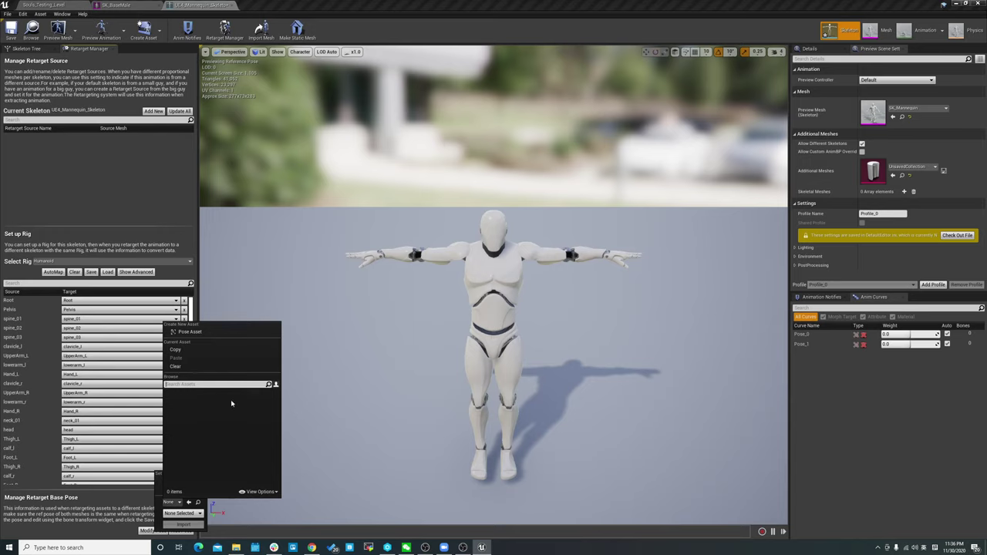
{"action": "left_click", "coordinate": [137, 531]}
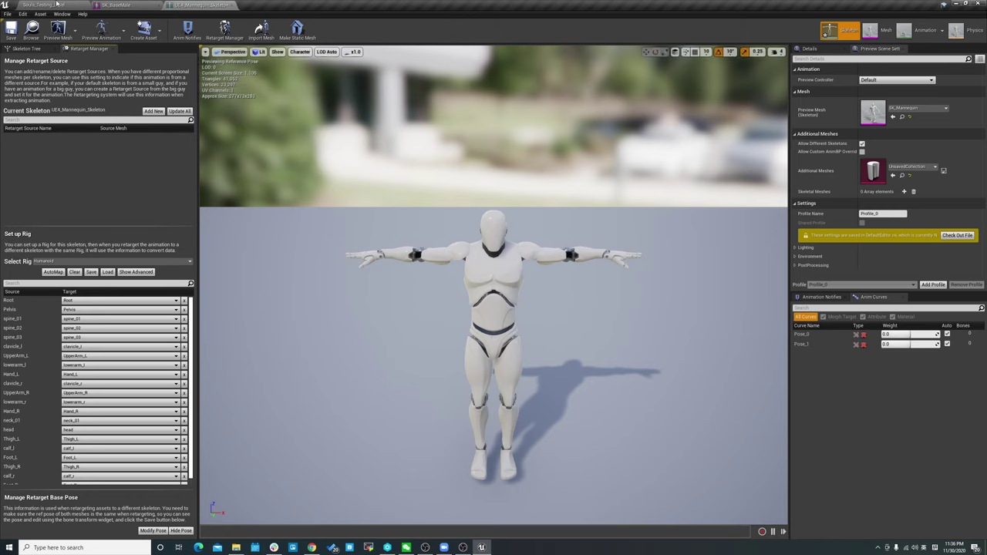
Switch back to the Souls_Testing_Level editor
{"action": "left_click", "coordinate": [33, 4]}
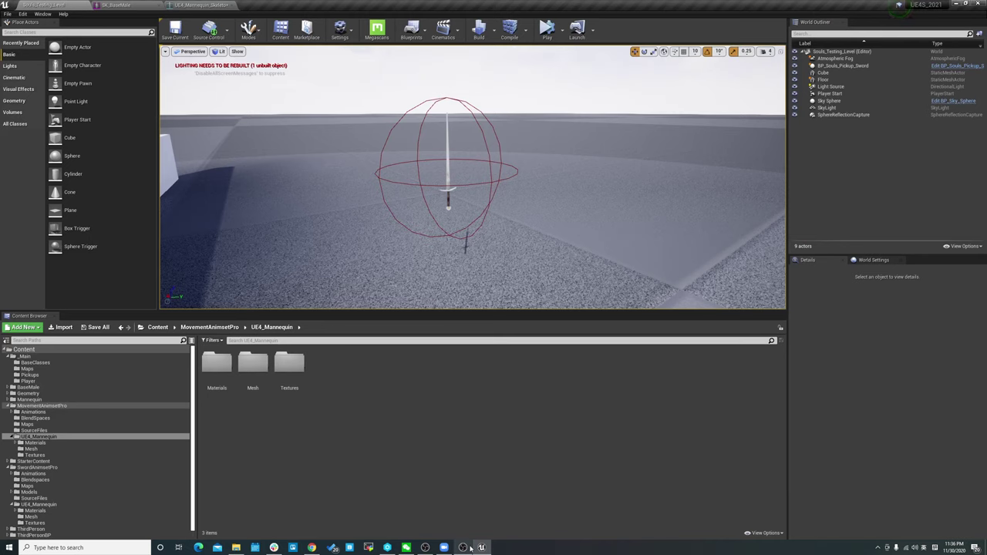
{"action": "mouse_move", "coordinate": [481, 548]}
{"action": "scroll", "coordinate": [49, 498], "scroll_direction": "down", "scroll_amount": 1}
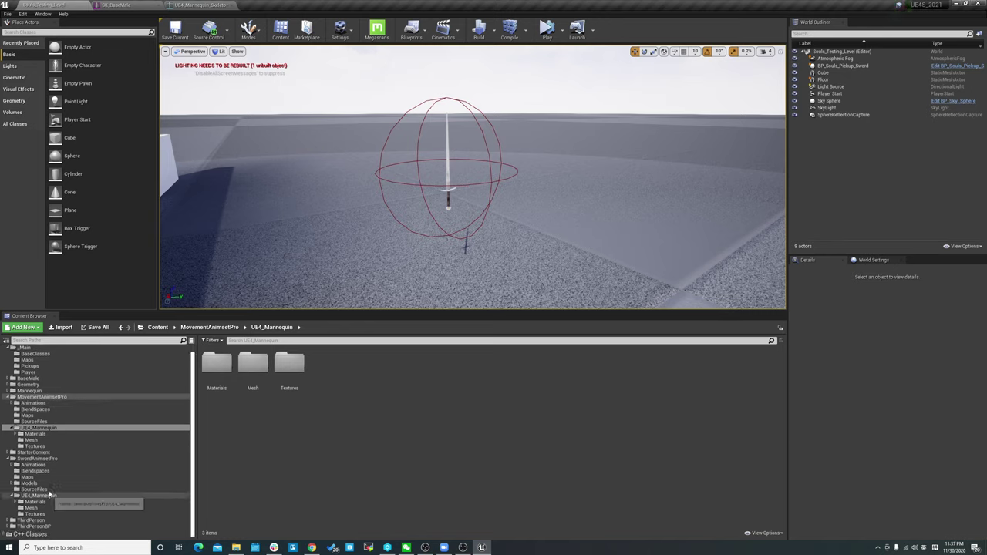
Compare the SwordAnimsetPro and MovementAnimsetPro UE4_Mannequin folders, ending in MovementAnimsetPro's Mesh folder
{"action": "left_click", "coordinate": [49, 497]}
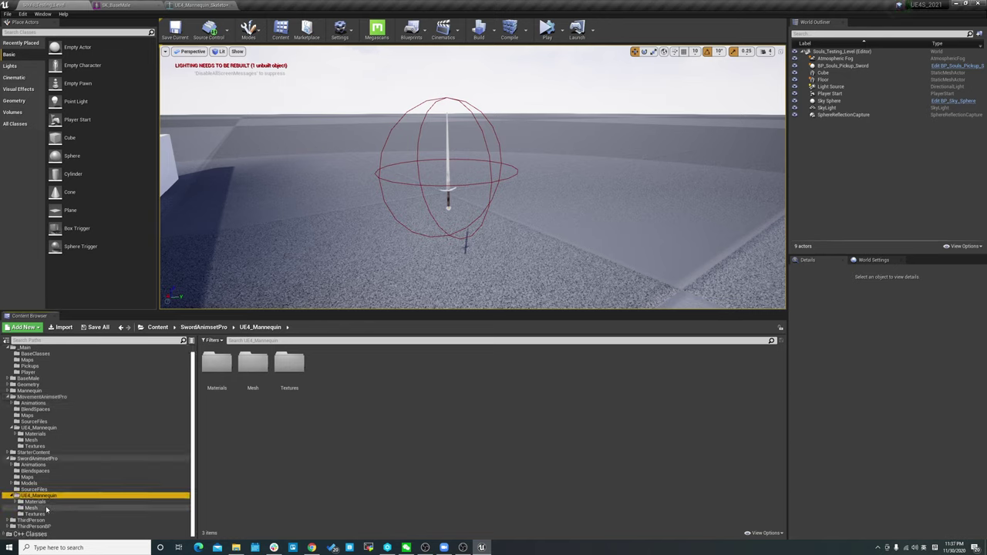
{"action": "left_click", "coordinate": [58, 433]}
{"action": "left_click", "coordinate": [53, 428]}
{"action": "left_click", "coordinate": [33, 439]}
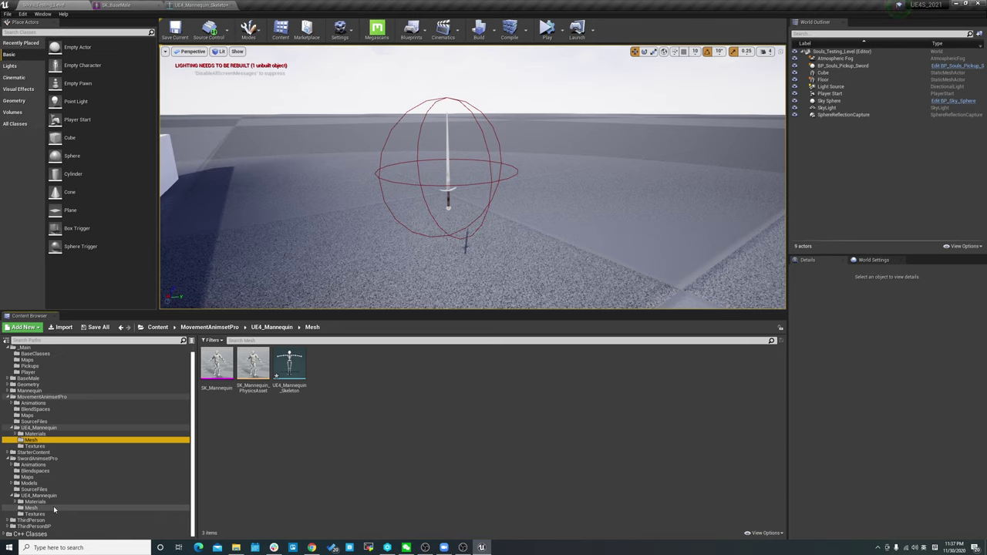
{"action": "left_click", "coordinate": [53, 506]}
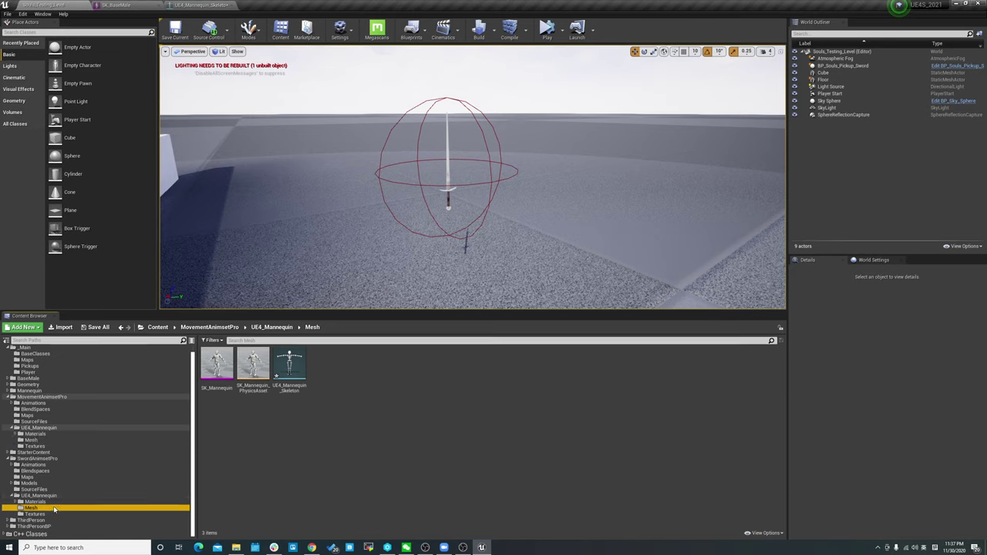
{"action": "left_click", "coordinate": [57, 443]}
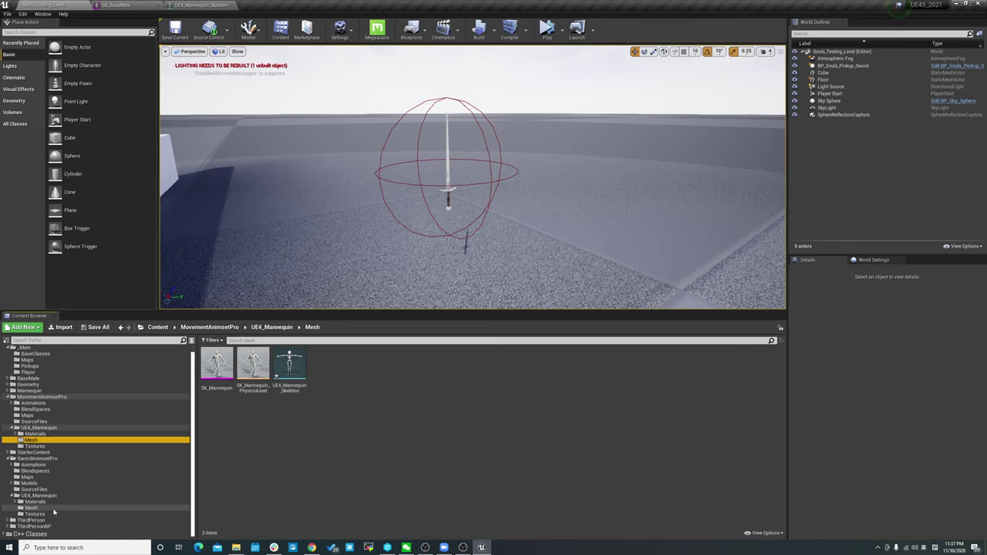